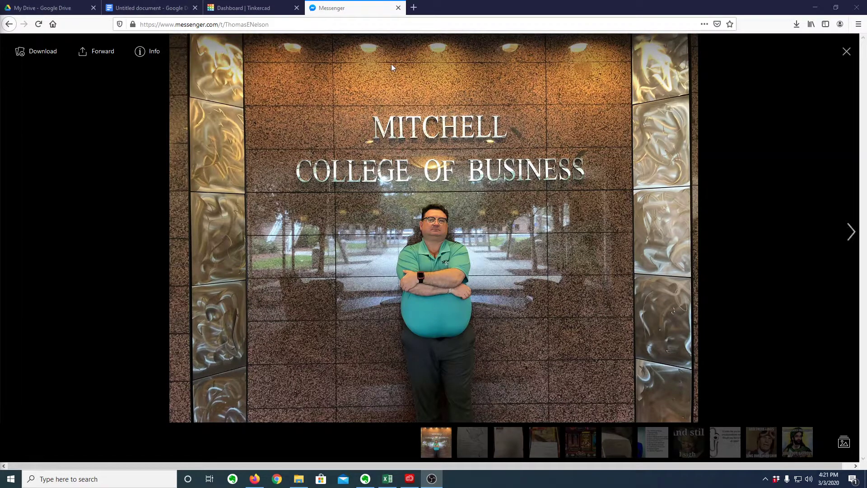
# Close the Messenger photo tab to reveal the Tinkercad recent designs dashboard
pyautogui.click(398, 8)
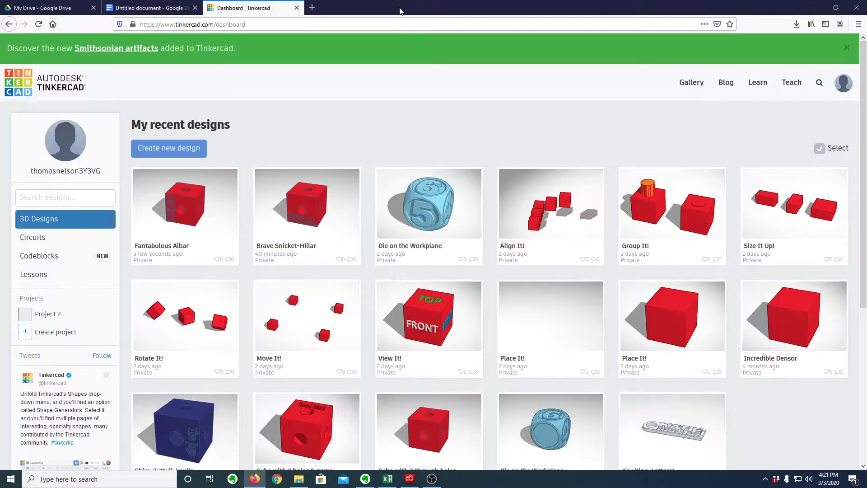
# Switch to the Untitled Google Docs document with the 30mm cube and holes assignment
pyautogui.click(144, 8)
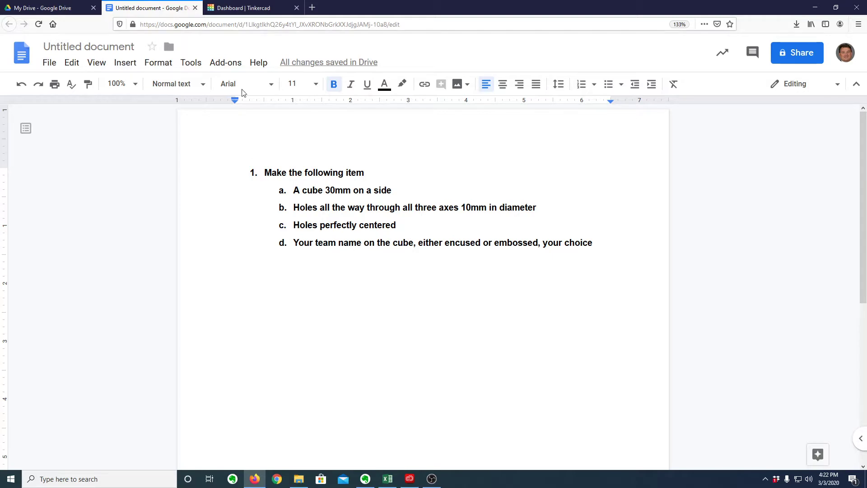
# Start a new Tinkercad design and drop a 20 mm red Box onto the workplane
pyautogui.click(244, 9)
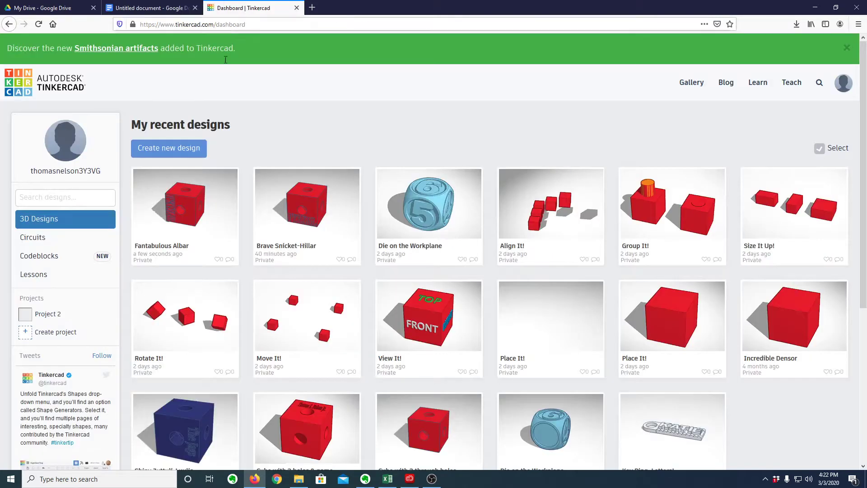
pyautogui.click(164, 149)
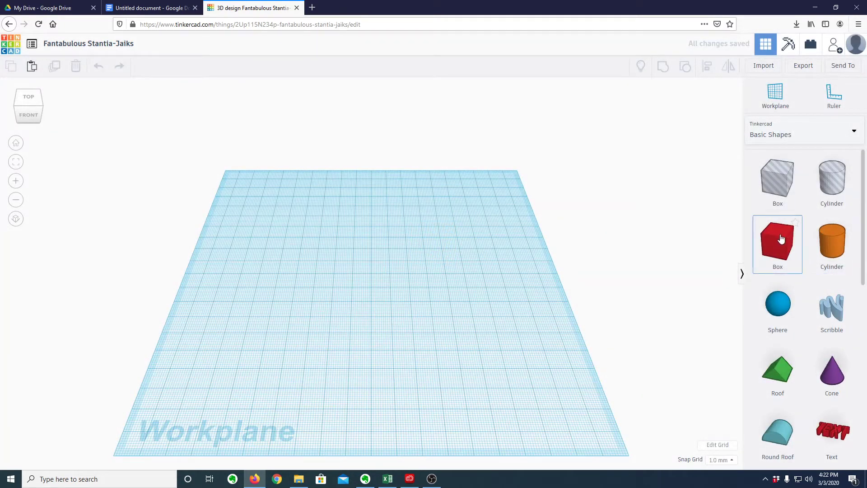
pyautogui.moveTo(781, 239); pyautogui.dragTo(354, 277)
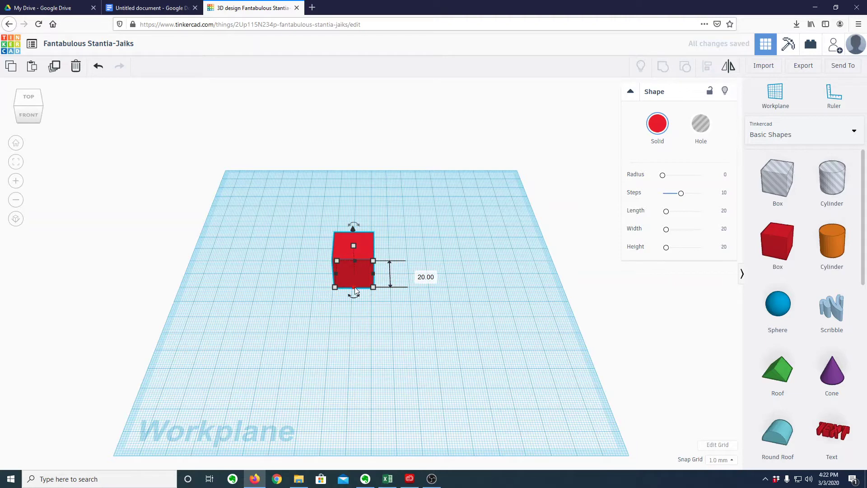
# Resize the red box to a 30 x 30 x 30 mm cube and deselect it
pyautogui.click(413, 274)
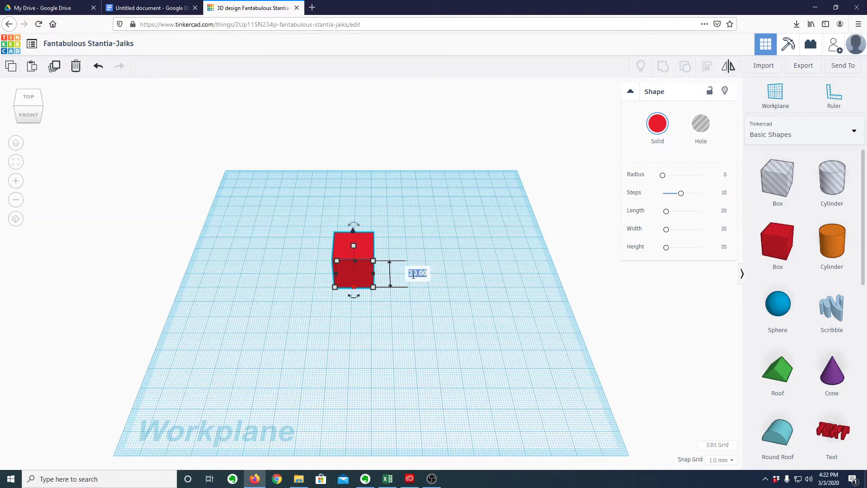
pyautogui.write('30')
pyautogui.press('Return')
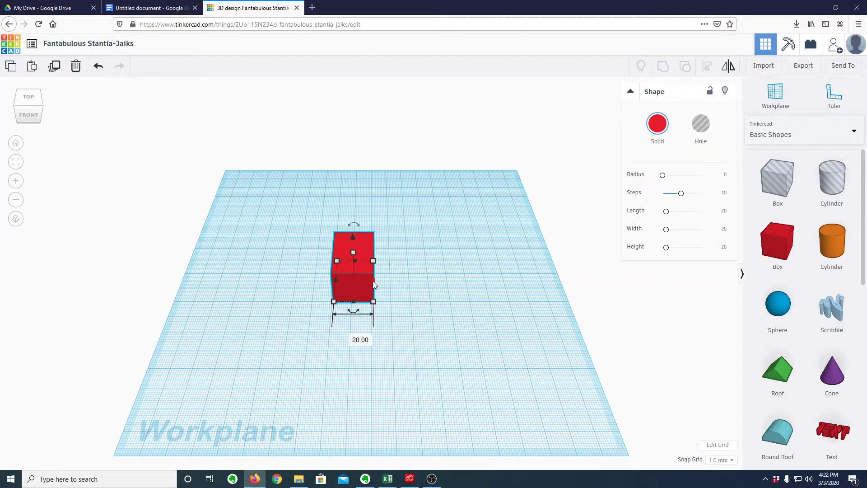
pyautogui.moveTo(373, 282); pyautogui.dragTo(393, 285)
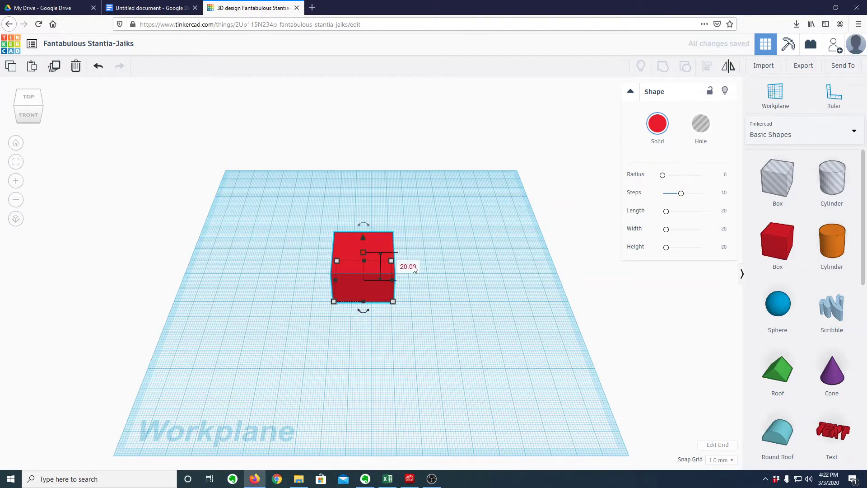
pyautogui.click(411, 266)
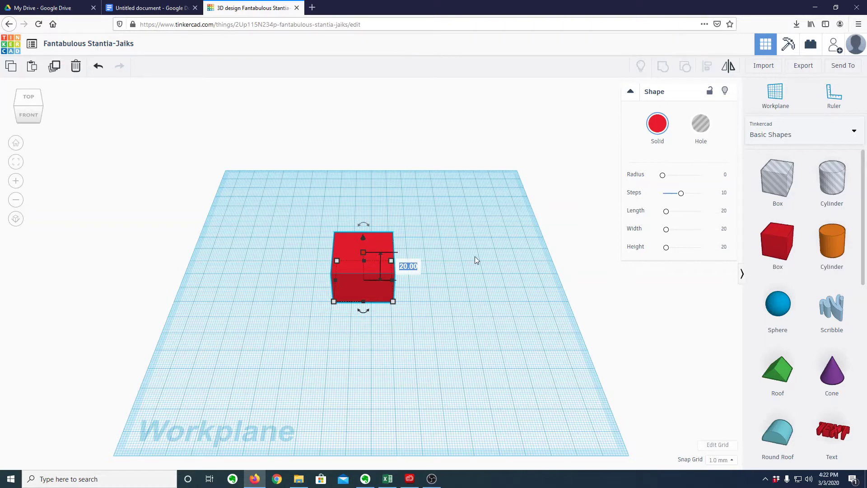
pyautogui.write('30')
pyautogui.press('Return')
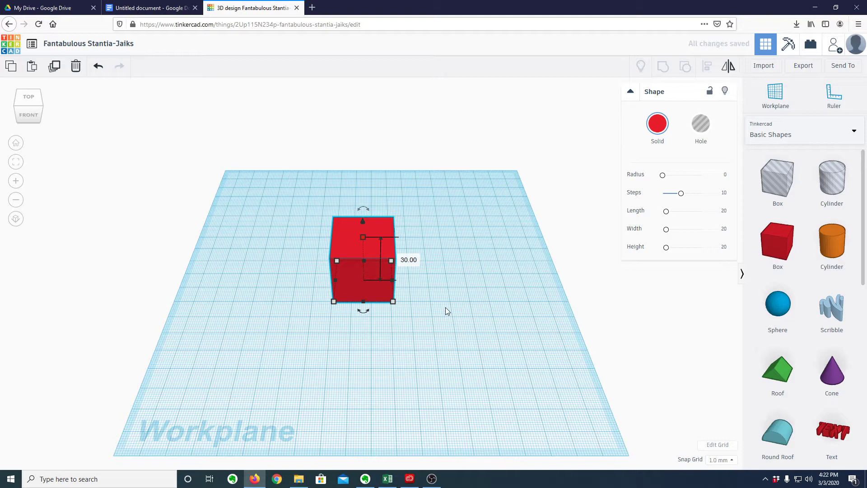
pyautogui.click(418, 296)
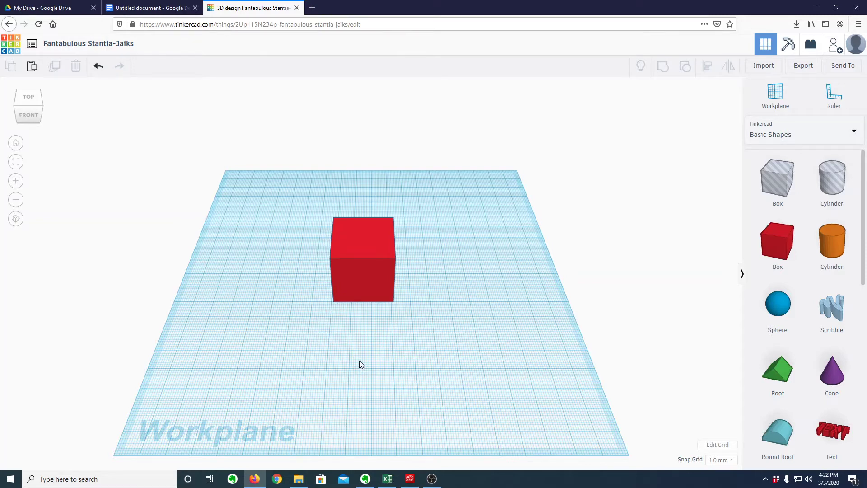
pyautogui.scroll(-3, 359, 362)
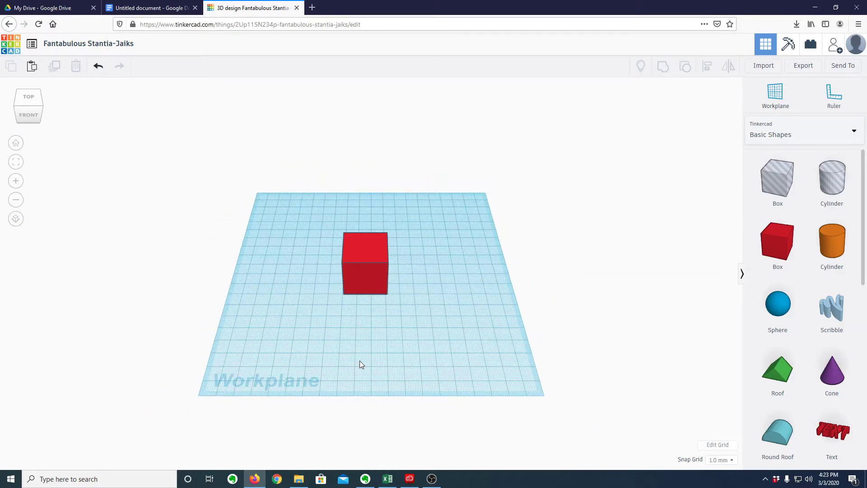
pyautogui.scroll(5, 360, 364)
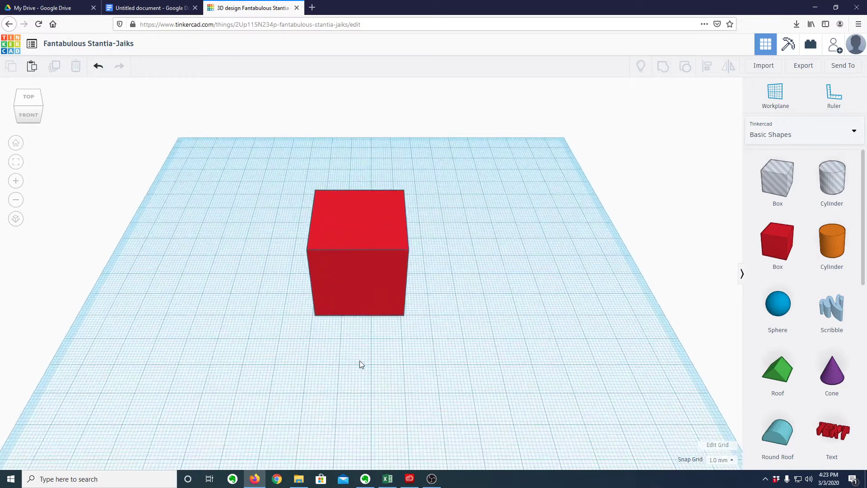
pyautogui.scroll(2, 361, 364)
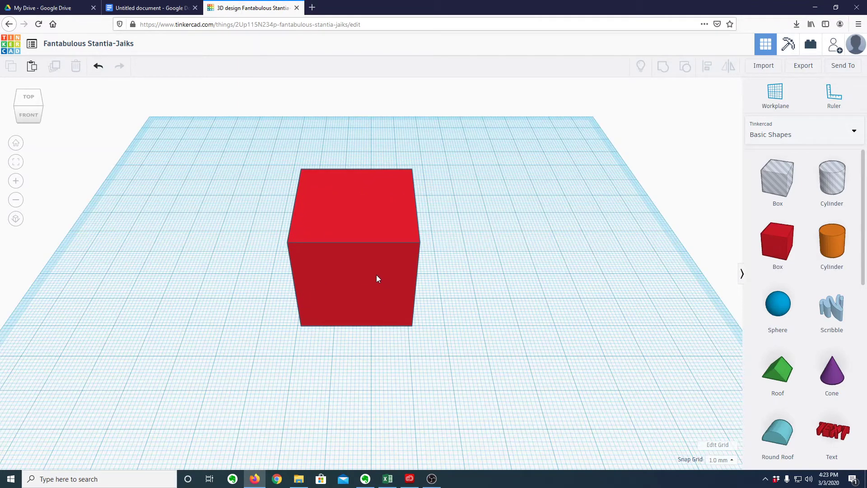
pyautogui.moveTo(377, 276); pyautogui.dragTo(373, 278)
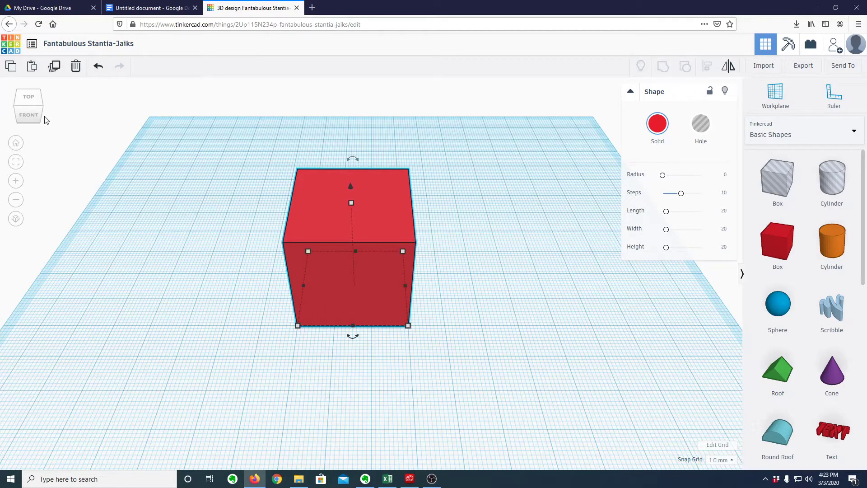
pyautogui.moveTo(31, 110); pyautogui.dragTo(32, 86)
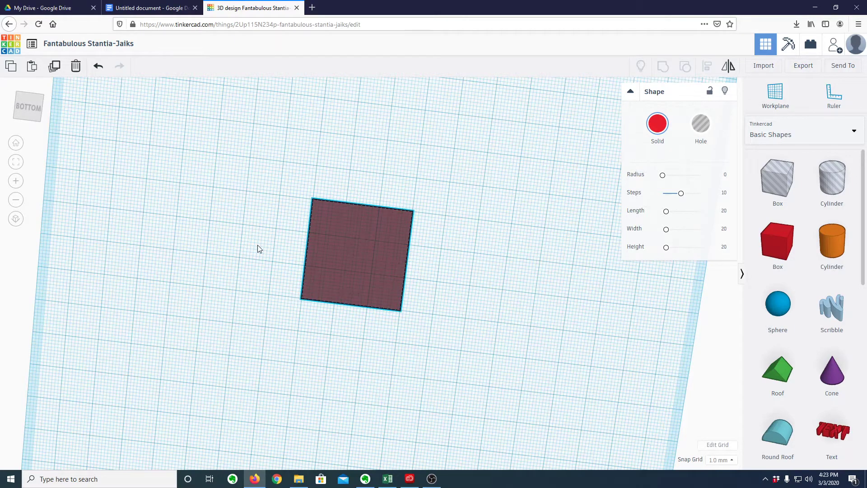
pyautogui.moveTo(258, 257); pyautogui.dragTo(262, 376, button='right')
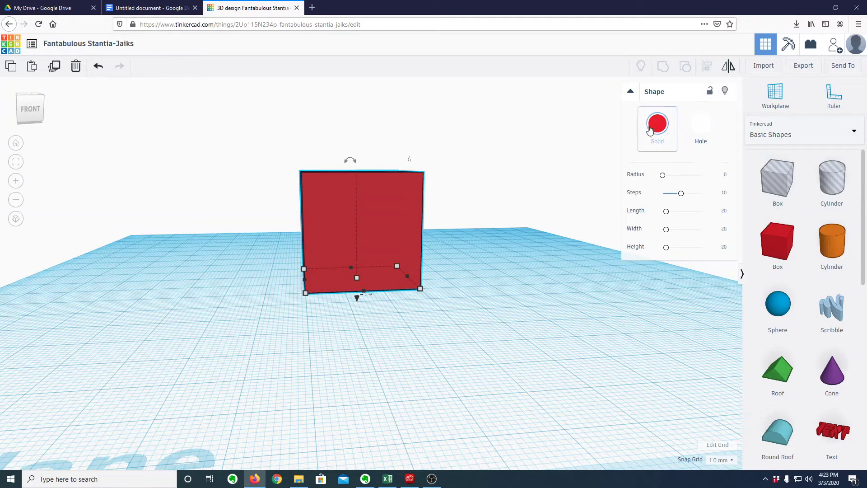
pyautogui.moveTo(835, 246); pyautogui.dragTo(598, 316)
pyautogui.click(704, 126)
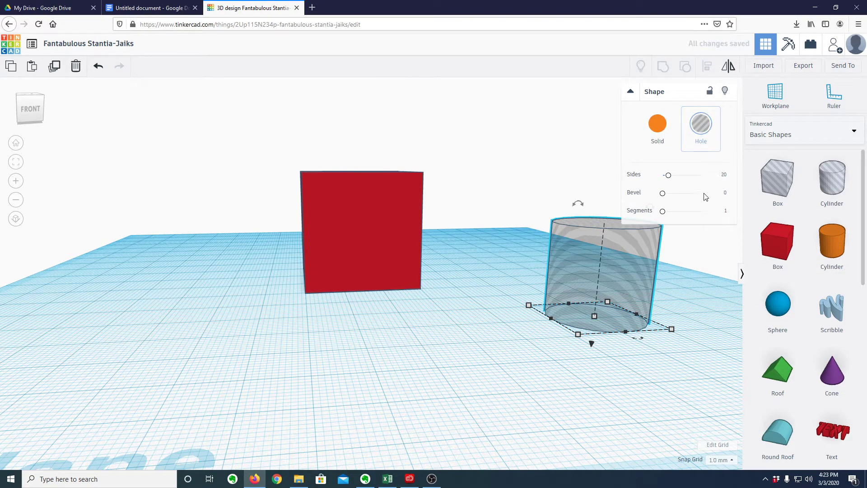
pyautogui.press('Delete')
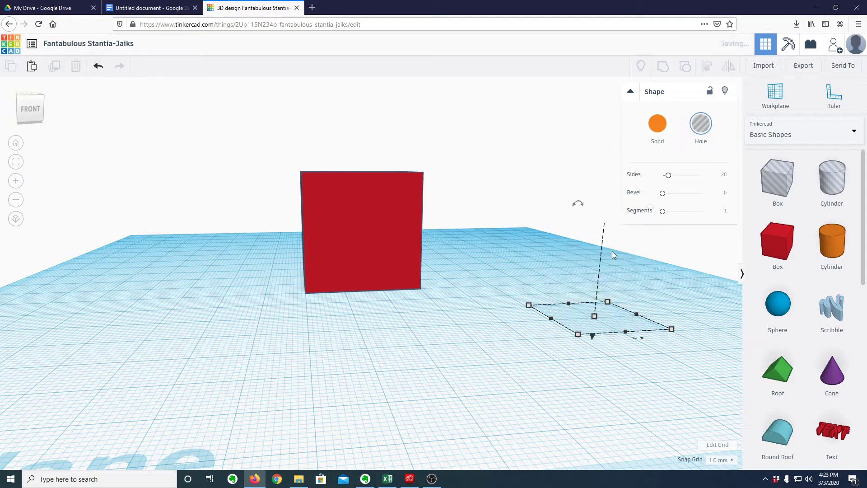
pyautogui.press('f')
pyautogui.moveTo(837, 180); pyautogui.dragTo(552, 274)
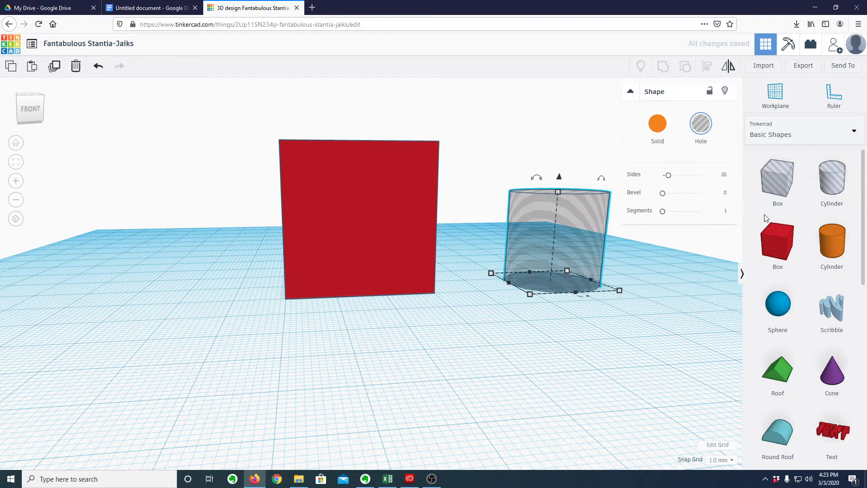
# Replace the old hole with a new cylinder hole in front of the cube, 10 mm deep
pyautogui.press('Delete')
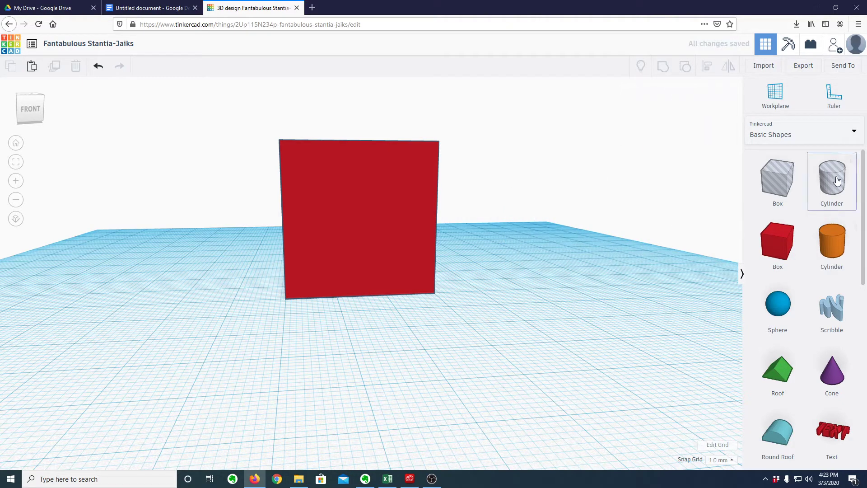
pyautogui.moveTo(834, 181); pyautogui.dragTo(362, 347)
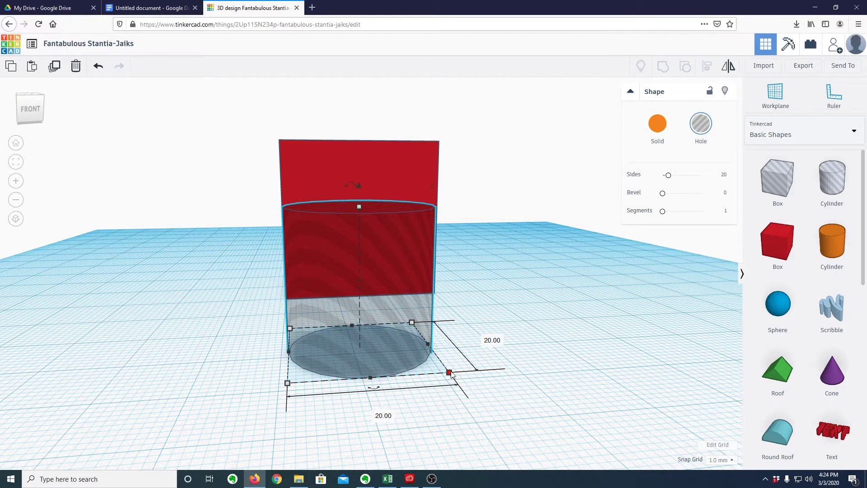
pyautogui.click(492, 344)
pyautogui.write('10')
pyautogui.press('Return')
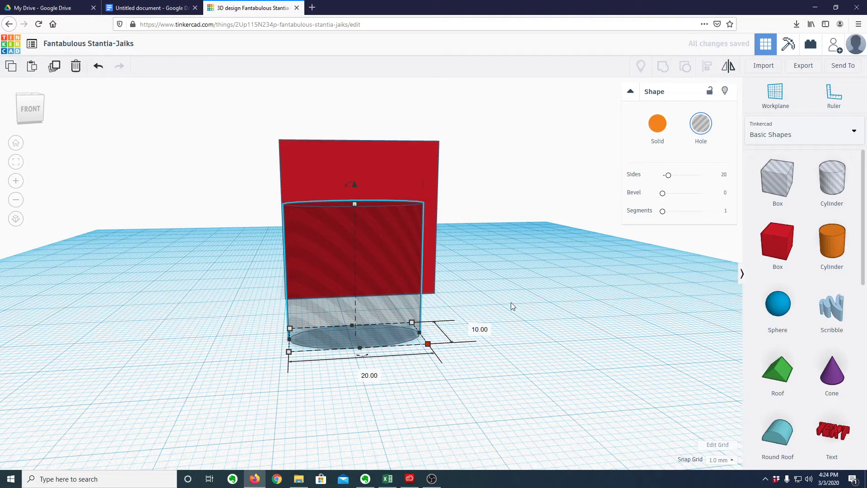
# Set the cylinder hole's width to 10 mm and begin editing its height
pyautogui.moveTo(512, 307)
pyautogui.mouseDown(button='right')
pyautogui.moveTo(525, 373)
pyautogui.moveTo(523, 300)
pyautogui.moveTo(509, 312)
pyautogui.mouseUp(button='right')
pyautogui.click(454, 323)
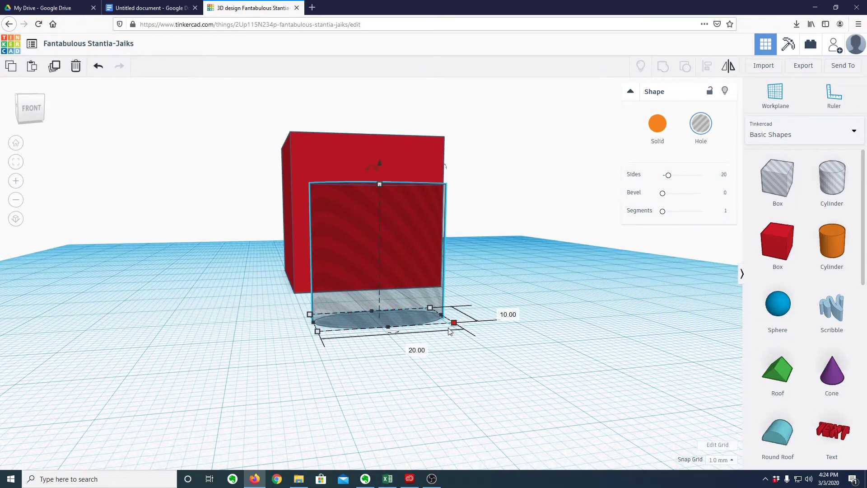
pyautogui.click(412, 346)
pyautogui.write('10')
pyautogui.press('Return')
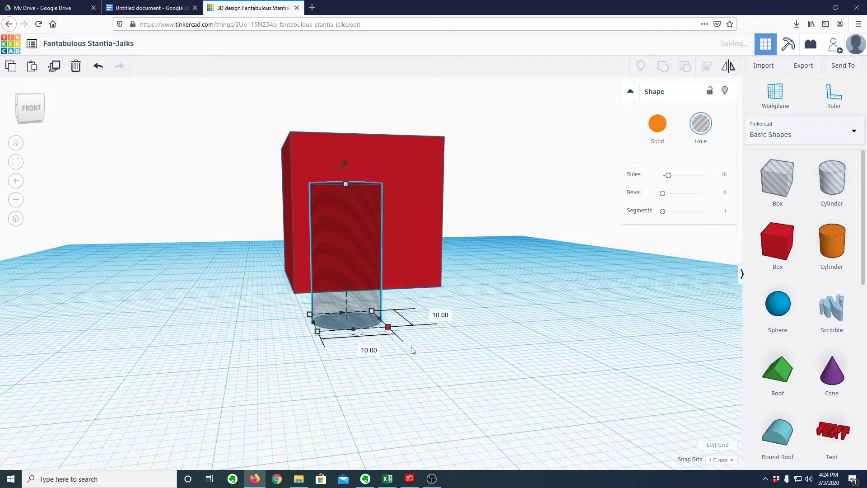
pyautogui.moveTo(406, 338); pyautogui.dragTo(373, 363, button='right')
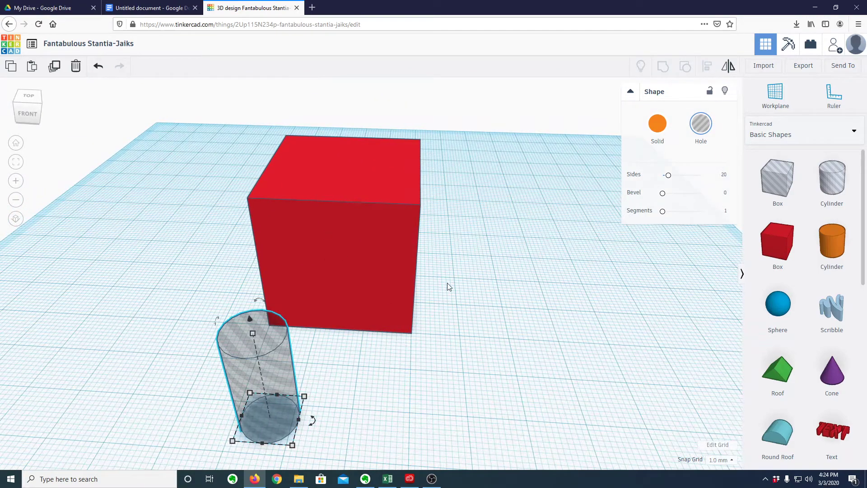
pyautogui.moveTo(457, 302); pyautogui.dragTo(408, 287, button='right')
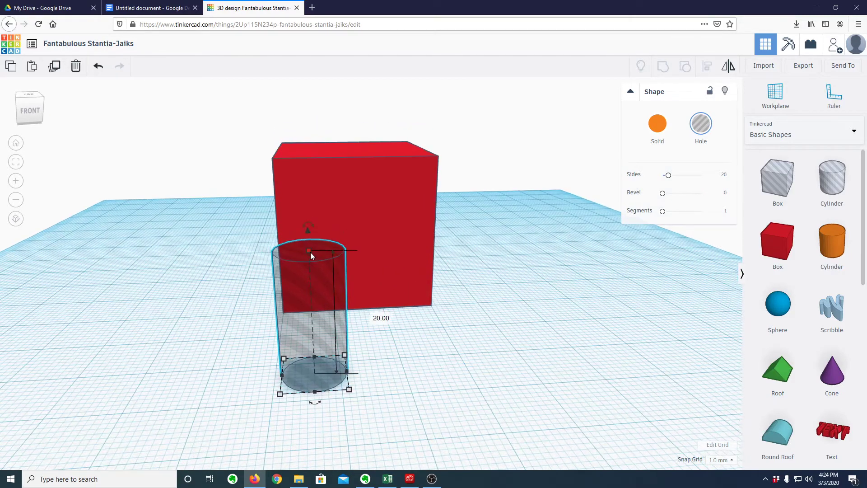
pyautogui.click(374, 316)
# Make the hole 30 mm tall and nudge it with arrow keys onto the box's center
pyautogui.write('30')
pyautogui.press('Return')
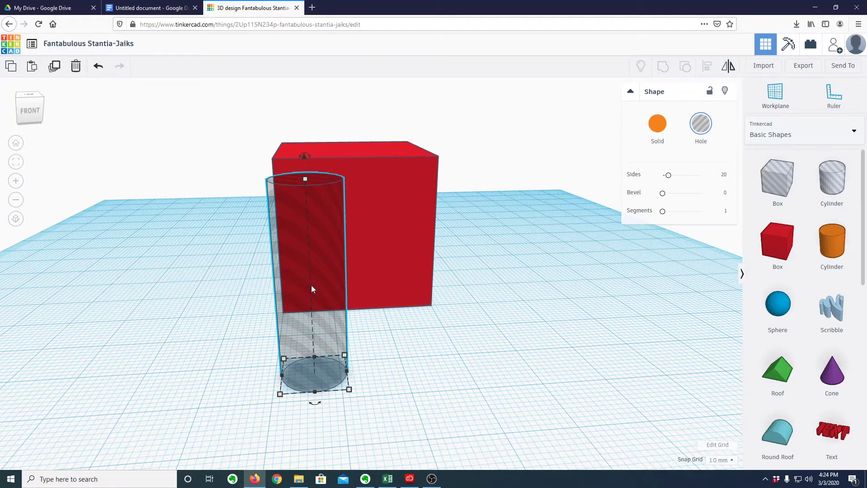
pyautogui.moveTo(311, 286); pyautogui.dragTo(308, 186, button='right')
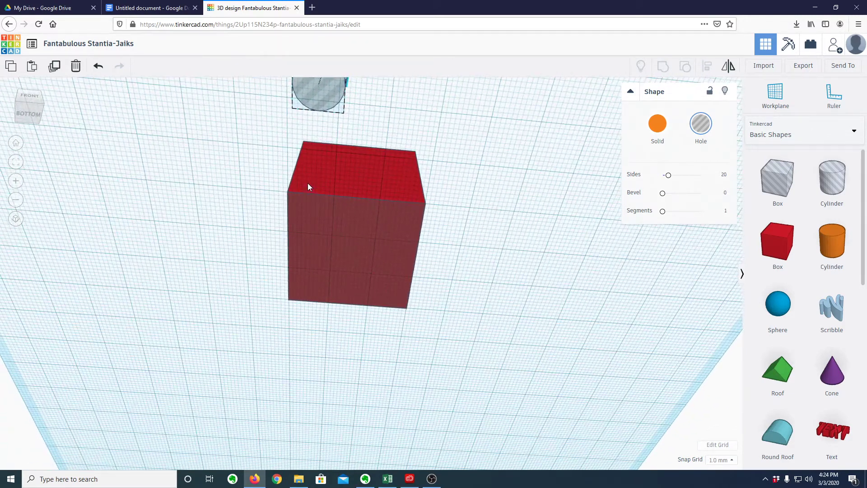
pyautogui.press('Right')
pyautogui.press('Right')
pyautogui.press('Right')
pyautogui.press('Right')
pyautogui.press('Right')
pyautogui.press('Right')
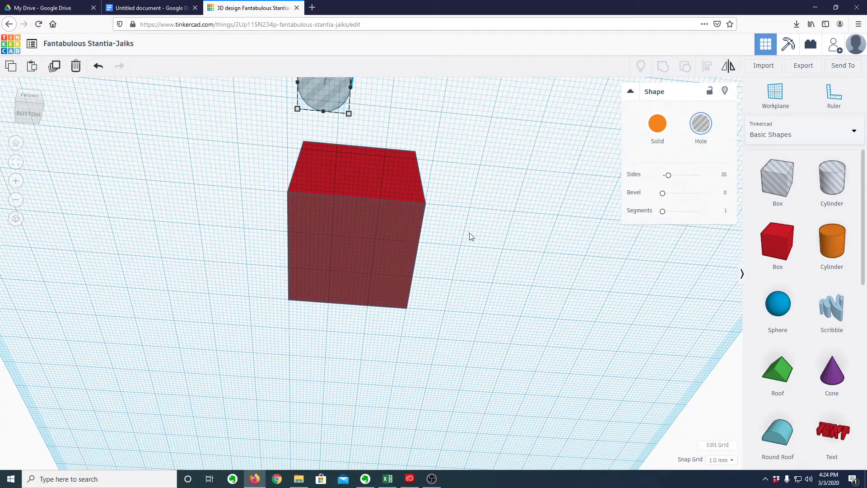
pyautogui.press('Right')
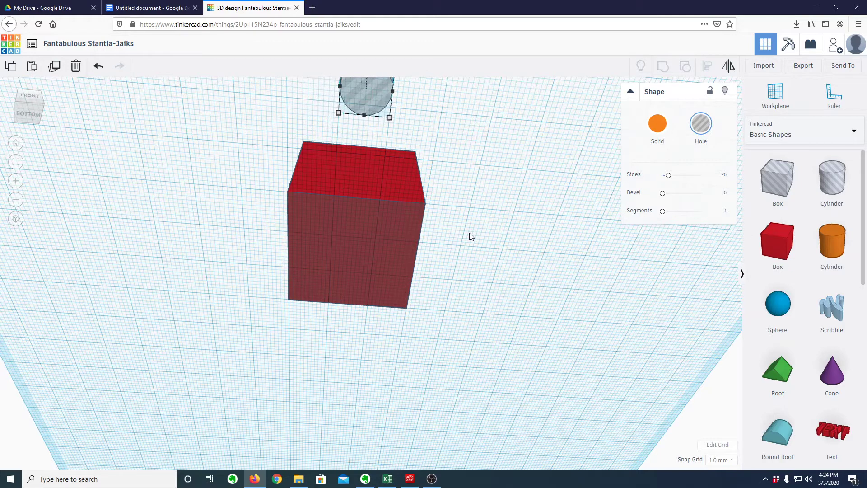
pyautogui.press('Down')
pyautogui.press('Down')
pyautogui.press('Down')
pyautogui.press('Down')
pyautogui.press('Down')
pyautogui.press('Down')
pyautogui.press('Down')
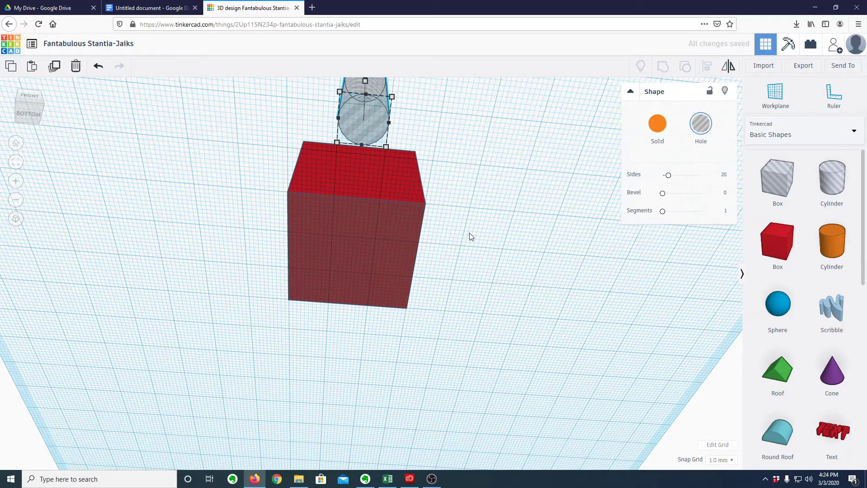
pyautogui.press('Down')
pyautogui.press('Down')
pyautogui.press('Down')
pyautogui.press('Down')
pyautogui.press('Down')
pyautogui.press('Down')
pyautogui.press('Down')
pyautogui.press('Down')
pyautogui.press('Down')
pyautogui.press('Down')
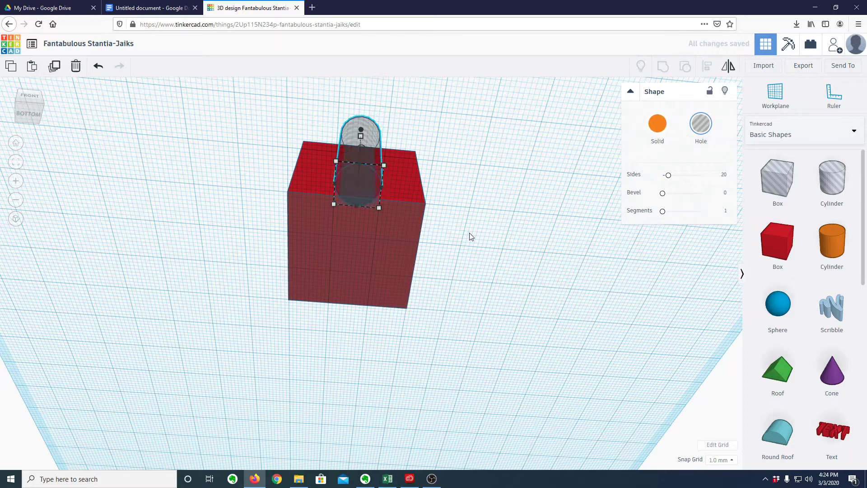
pyautogui.press('Down')
pyautogui.press('Down')
pyautogui.press('Down')
pyautogui.press('Down')
pyautogui.press('Down')
pyautogui.press('Down')
pyautogui.press('Down')
pyautogui.press('Down')
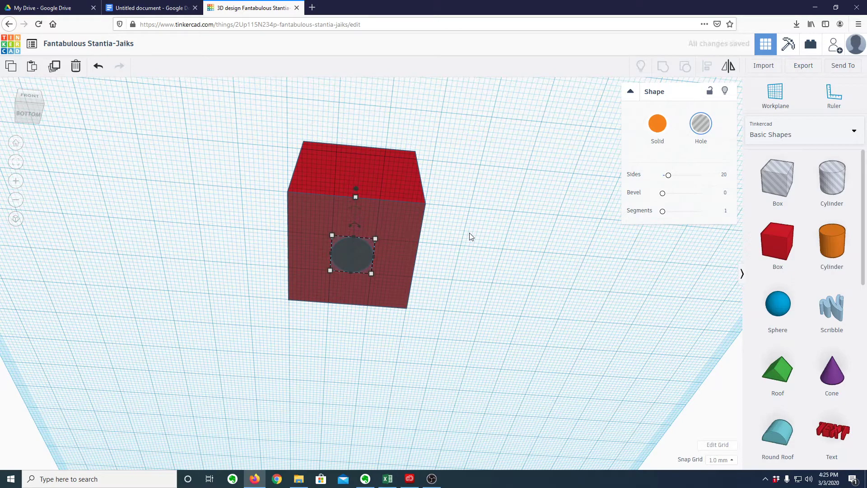
# View the centered hole straight on, zoomed in, and clear the selection
pyautogui.moveTo(470, 233); pyautogui.dragTo(478, 180, button='right')
pyautogui.scroll(-2, 479, 180)
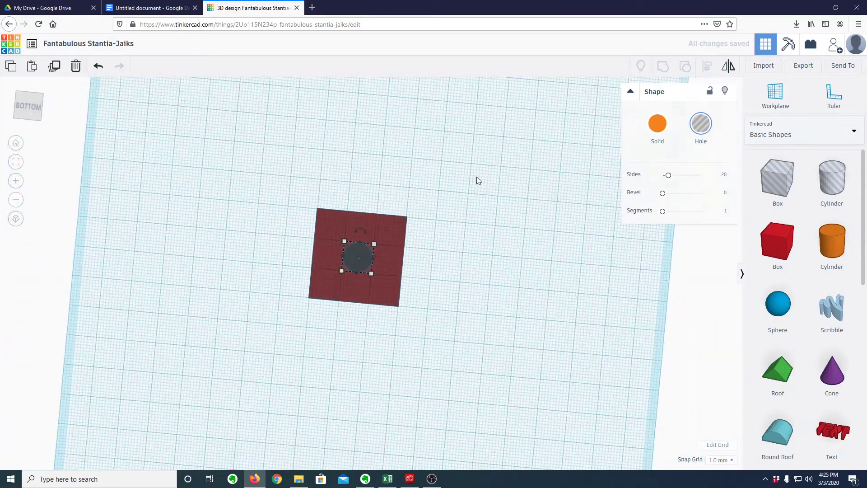
pyautogui.scroll(4, 478, 181)
pyautogui.scroll(3, 478, 180)
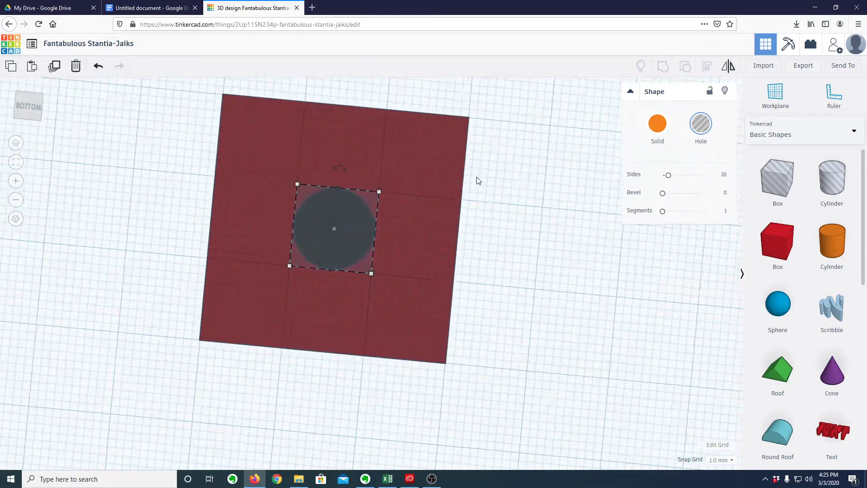
pyautogui.click(519, 281)
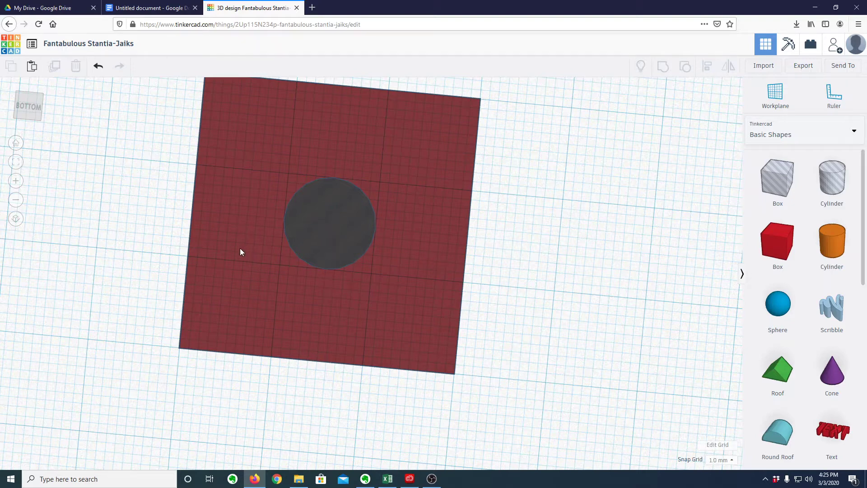
# Group the hole cylinder with the red box to cut a 10 mm through-hole
pyautogui.click(328, 225)
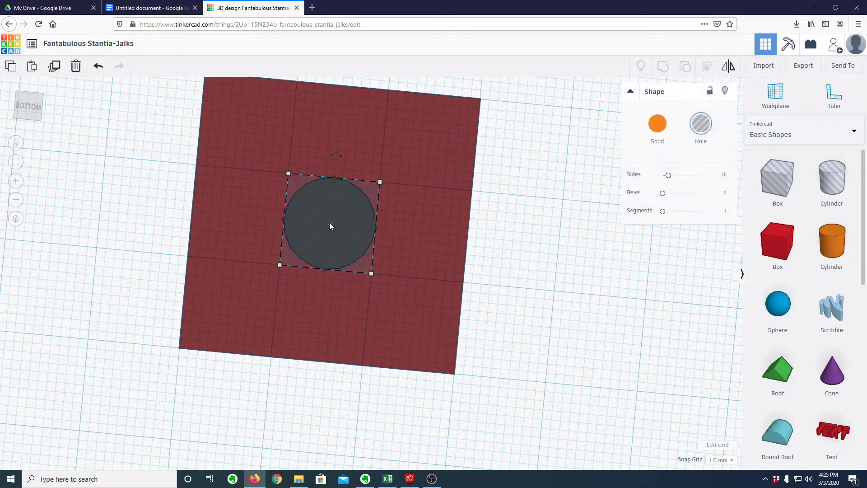
pyautogui.keyDown('shift'); pyautogui.click(421, 160); pyautogui.keyUp('shift')
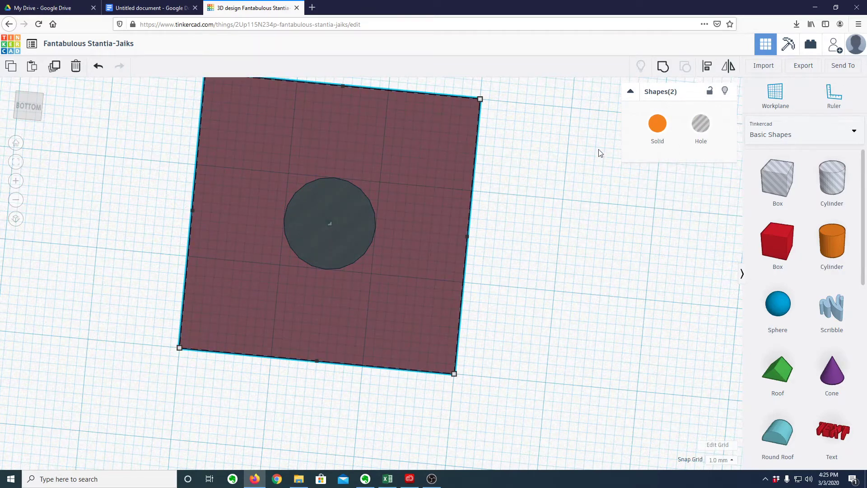
pyautogui.click(662, 67)
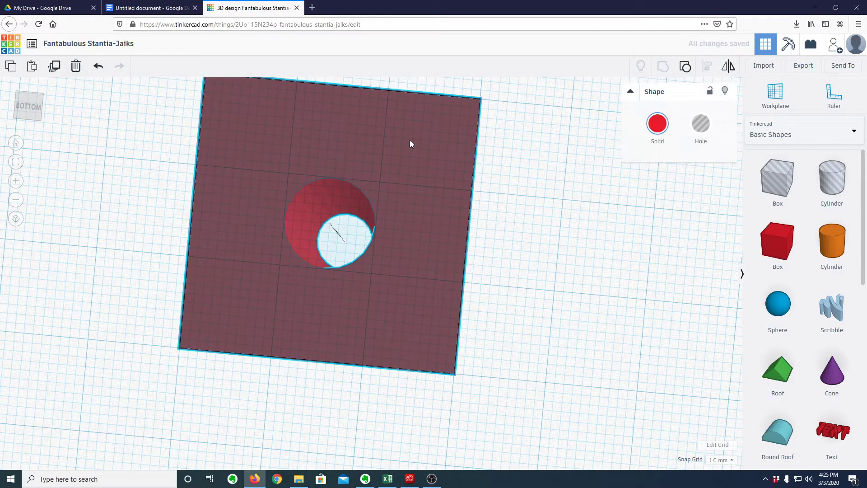
# Rotate the holed cube 90 degrees and drop a new cylinder hole in front of it
pyautogui.moveTo(410, 140); pyautogui.dragTo(366, 337, button='right')
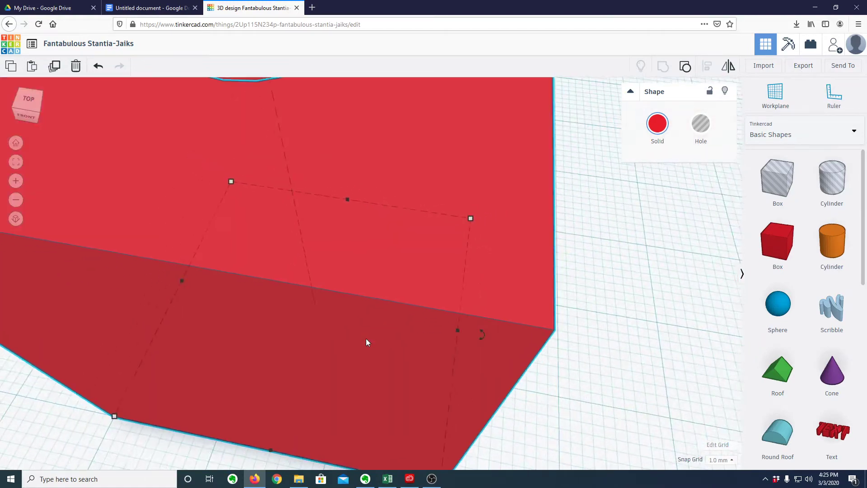
pyautogui.scroll(-5, 366, 338)
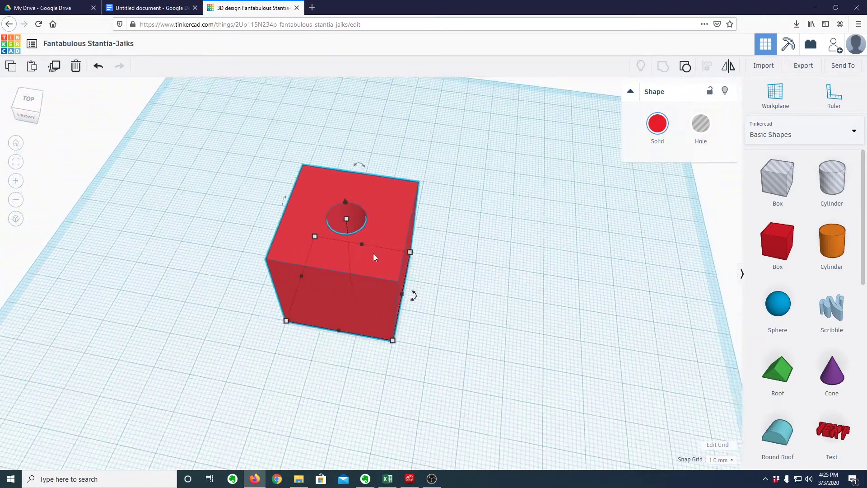
pyautogui.moveTo(373, 254); pyautogui.dragTo(408, 202, button='right')
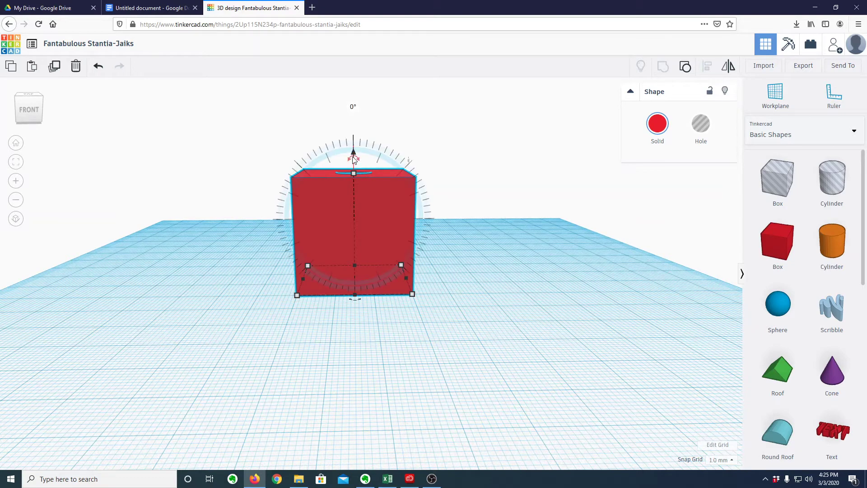
pyautogui.moveTo(355, 158); pyautogui.dragTo(353, 107)
pyautogui.press('Return')
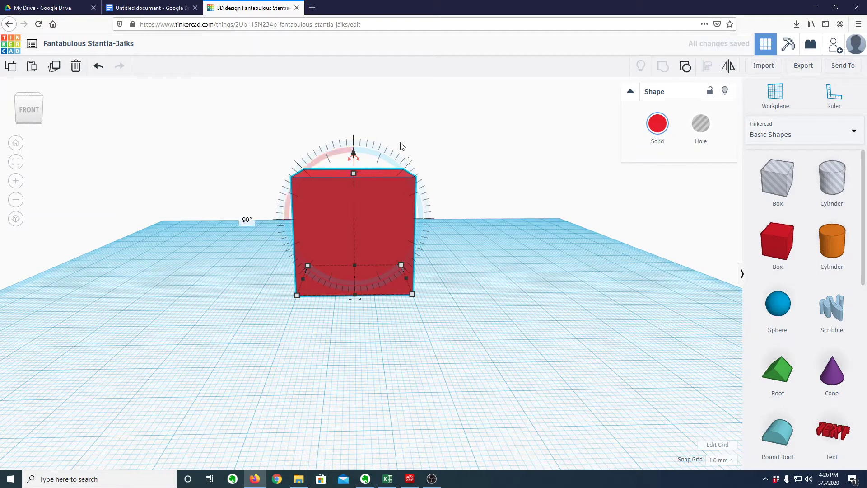
pyautogui.moveTo(407, 205); pyautogui.dragTo(426, 205, button='right')
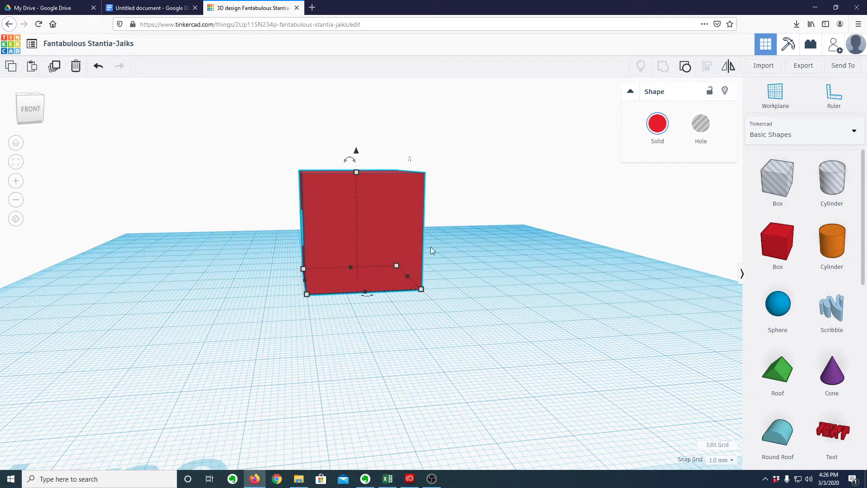
pyautogui.moveTo(835, 179); pyautogui.dragTo(381, 319)
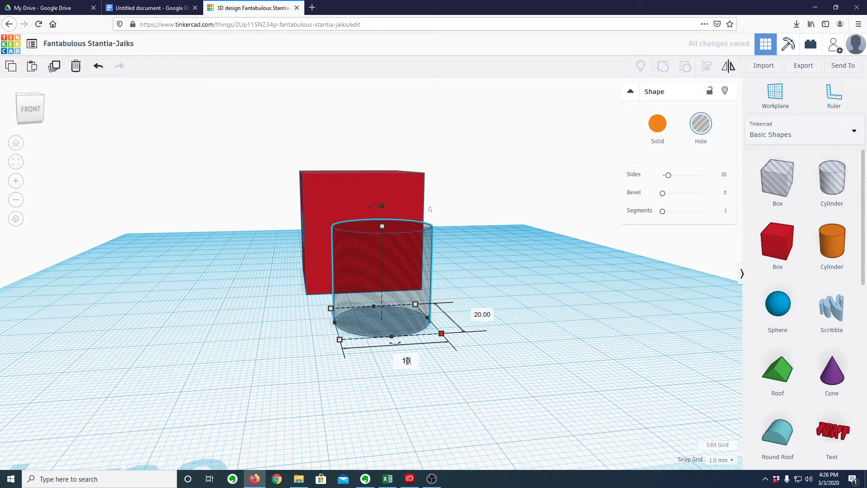
# Size the new cylinder hole to 10 x 10 mm and 30 mm tall
pyautogui.press('Tab')
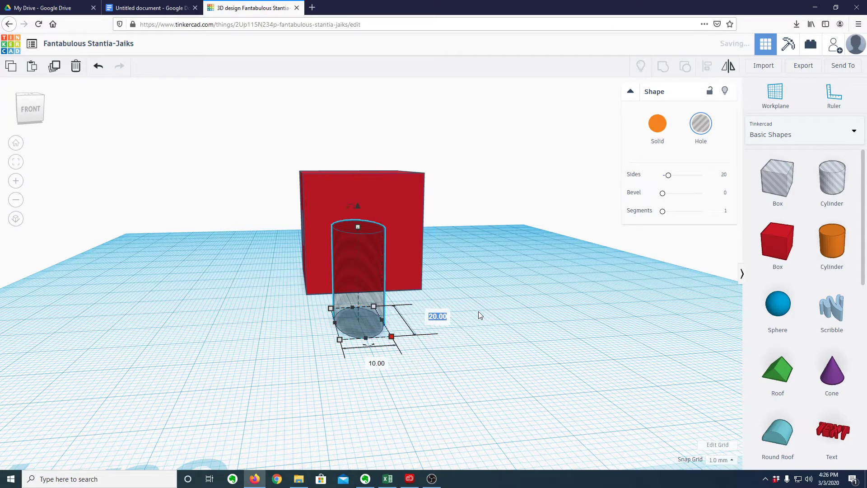
pyautogui.write('10')
pyautogui.press('Return')
pyautogui.moveTo(355, 224)
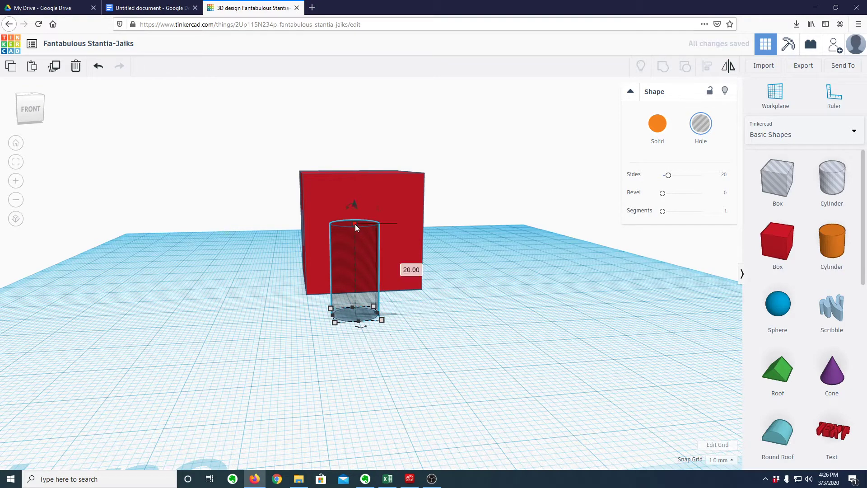
pyautogui.click(408, 269)
pyautogui.write('30')
pyautogui.press('Return')
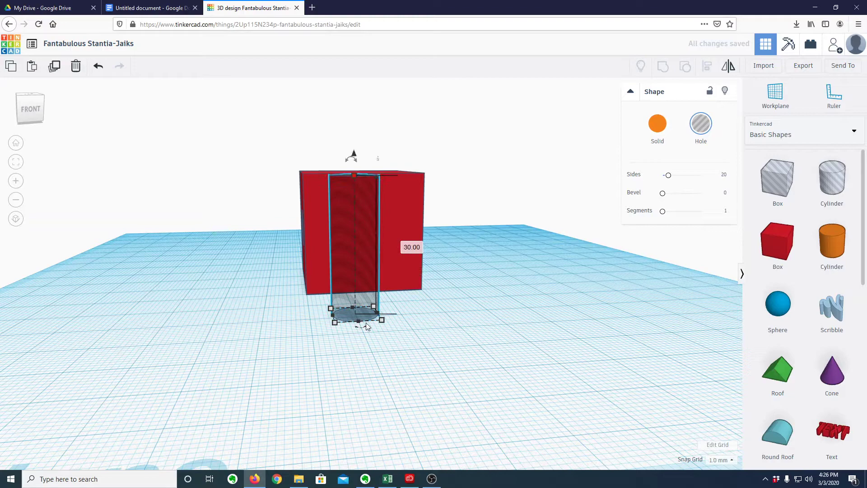
# Nudge the cylinder hole down onto the center of the cube's face
pyautogui.moveTo(367, 326); pyautogui.dragTo(431, 234, button='right')
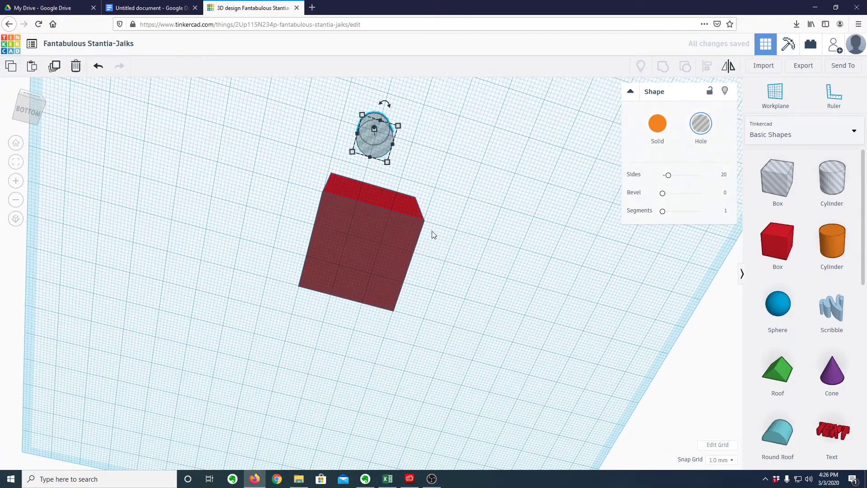
pyautogui.press('Down')
pyautogui.press('Down')
pyautogui.press('Down')
pyautogui.press('Down')
pyautogui.press('Down')
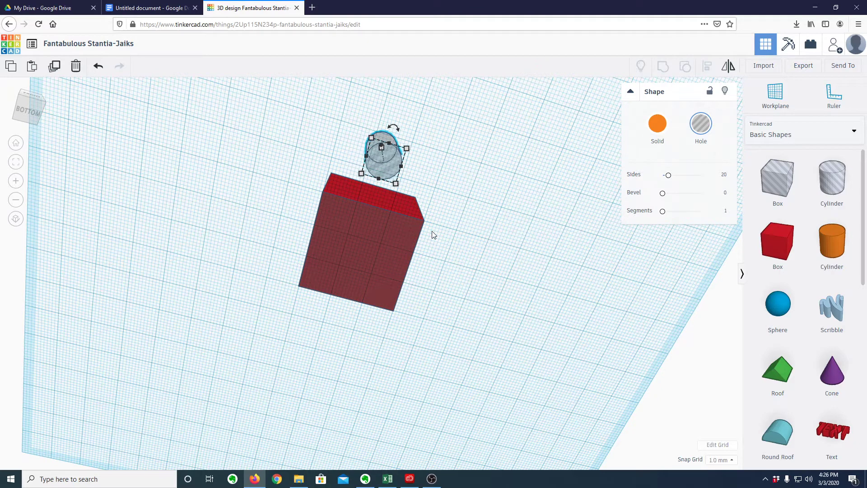
pyautogui.press('Down')
pyautogui.press('Down')
pyautogui.press('Down')
pyautogui.press('Down')
pyautogui.press('Down')
pyautogui.press('Down')
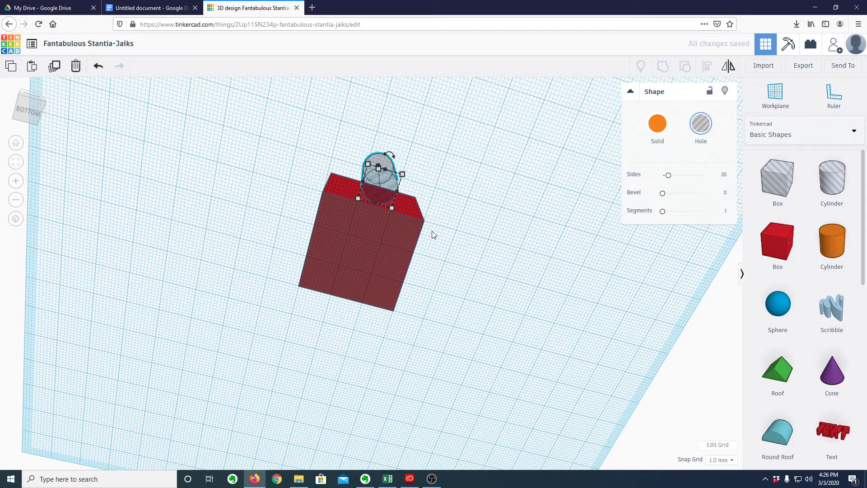
pyautogui.press('Down')
pyautogui.press('Down')
pyautogui.press('Down')
pyautogui.press('Down')
pyautogui.press('Down')
pyautogui.press('Down')
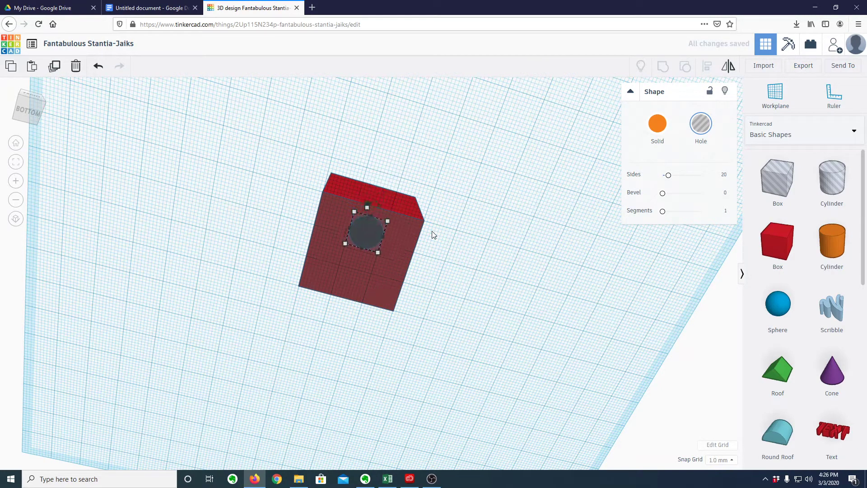
pyautogui.press('Down')
pyautogui.press('Down')
pyautogui.press('Down')
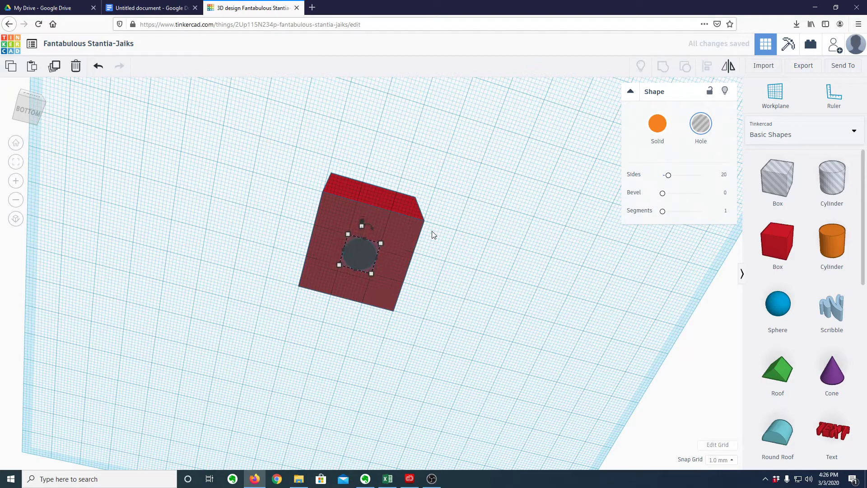
pyautogui.moveTo(431, 231); pyautogui.dragTo(449, 181, button='right')
# Group the second cylinder hole with the cube, then view it in perspective
pyautogui.click(399, 242)
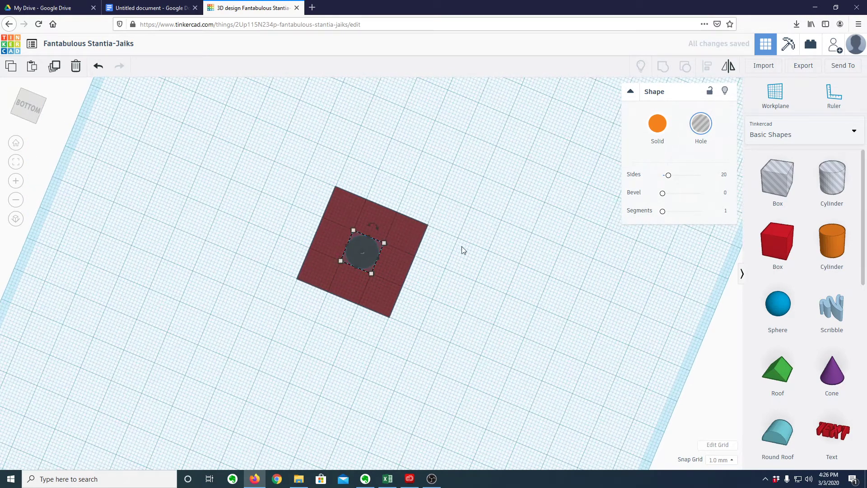
pyautogui.click(502, 216)
pyautogui.click(363, 255)
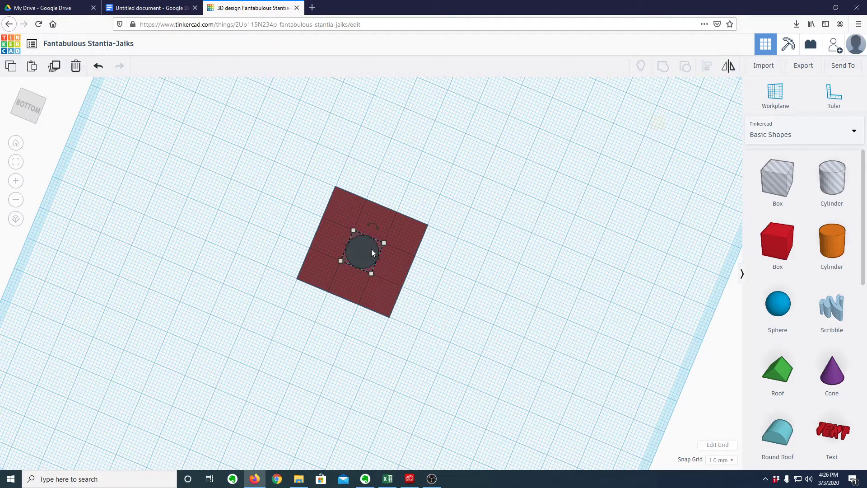
pyautogui.keyDown('shift'); pyautogui.click(399, 235); pyautogui.keyUp('shift')
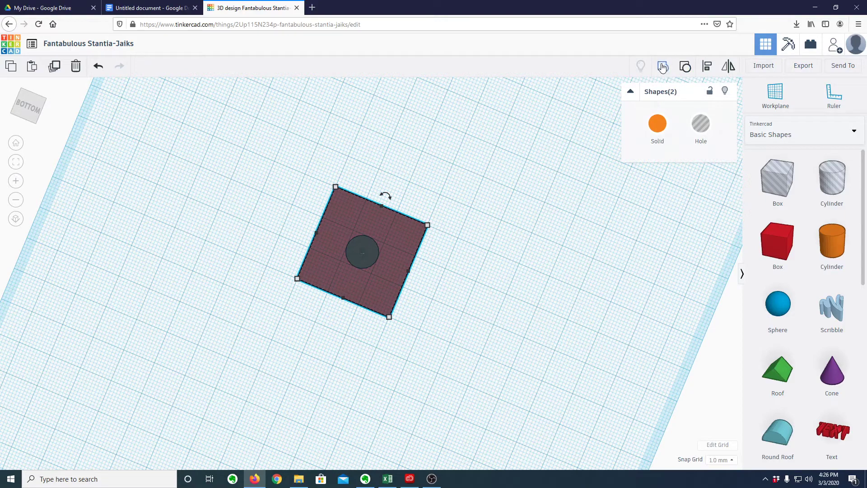
pyautogui.click(662, 67)
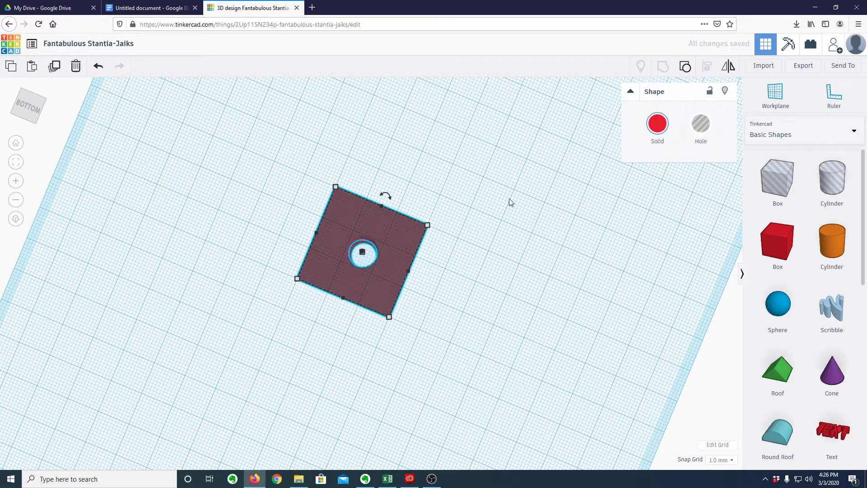
pyautogui.click(493, 183)
pyautogui.moveTo(493, 183); pyautogui.dragTo(638, 325, button='right')
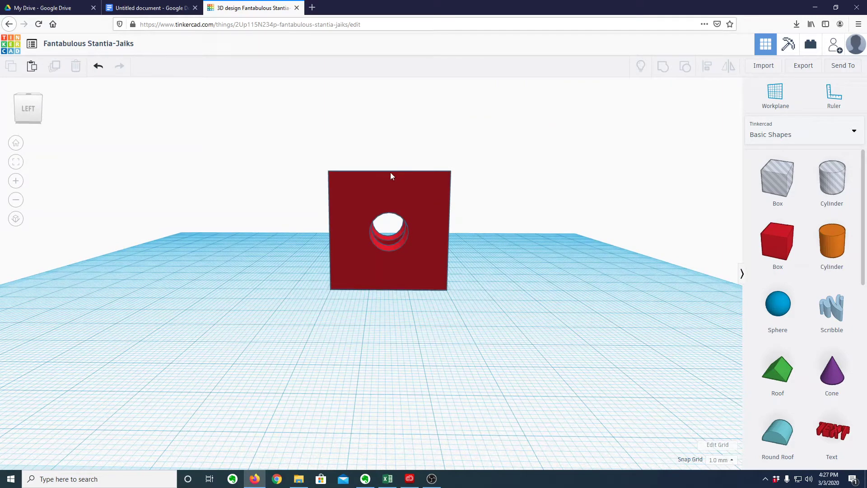
# Rotate the holed red cube to −90° with its rotation handle, then deselect it
pyautogui.click(390, 189)
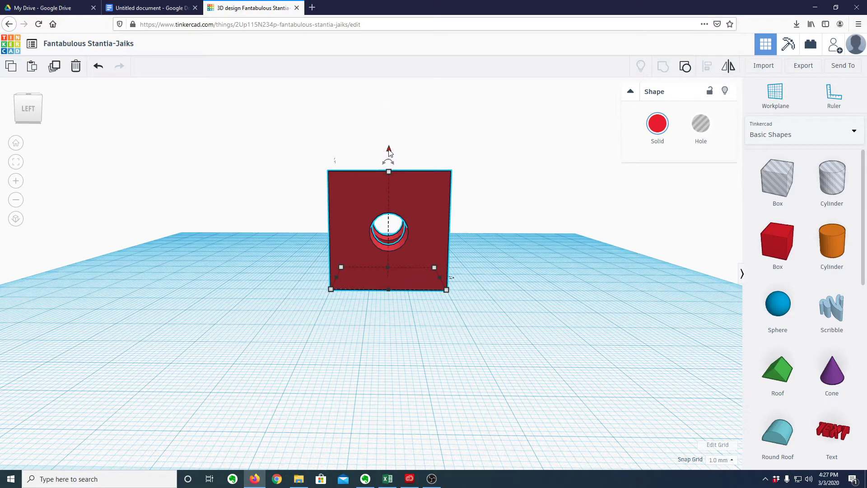
pyautogui.moveTo(389, 152); pyautogui.dragTo(334, 150)
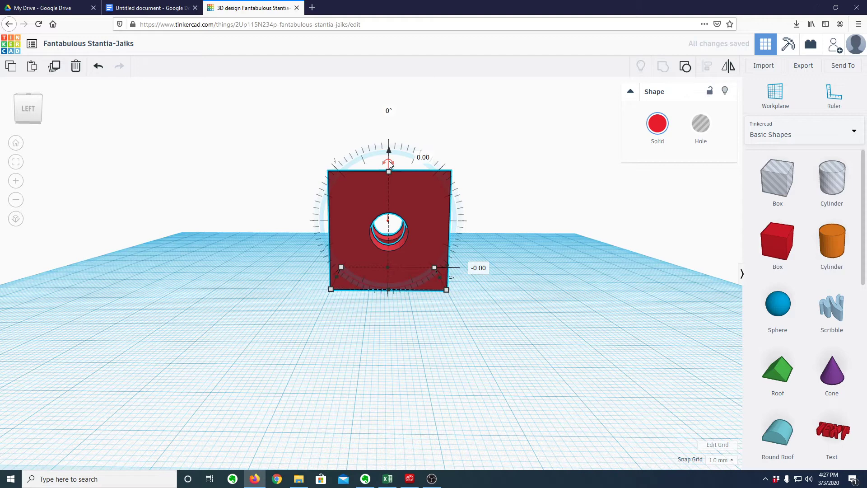
pyautogui.moveTo(389, 161); pyautogui.dragTo(308, 223)
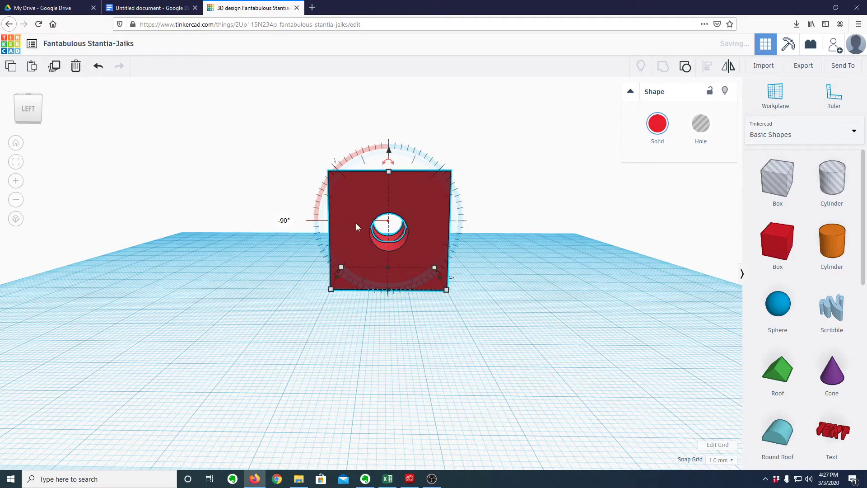
pyautogui.click(525, 234)
pyautogui.moveTo(525, 234)
pyautogui.mouseDown(button='right')
pyautogui.moveTo(530, 305)
pyautogui.moveTo(527, 240)
pyautogui.mouseUp(button='right')
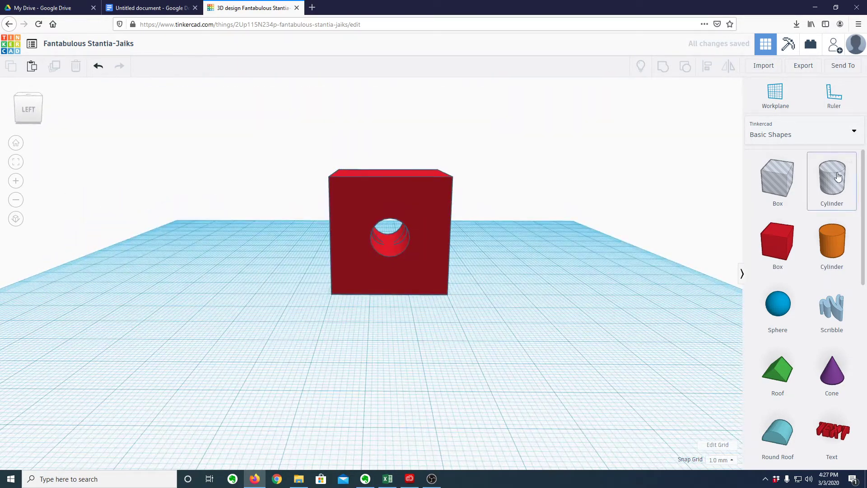
# Add a cylinder hole sized 10 × 10 × 30 mm
pyautogui.click(382, 332)
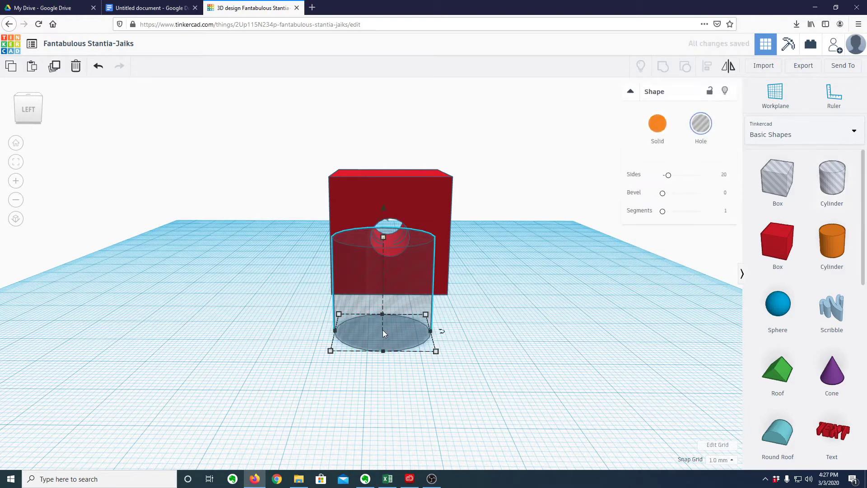
pyautogui.moveTo(436, 351)
pyautogui.click(467, 331)
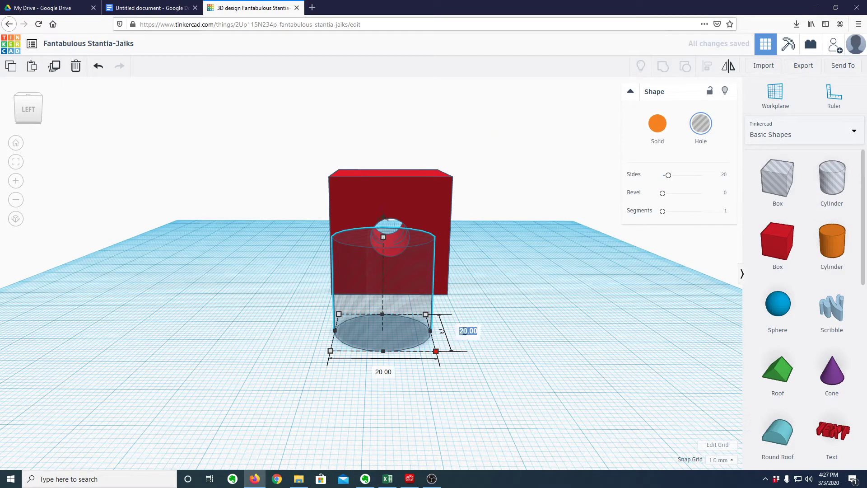
pyautogui.write('10')
pyautogui.press('Return')
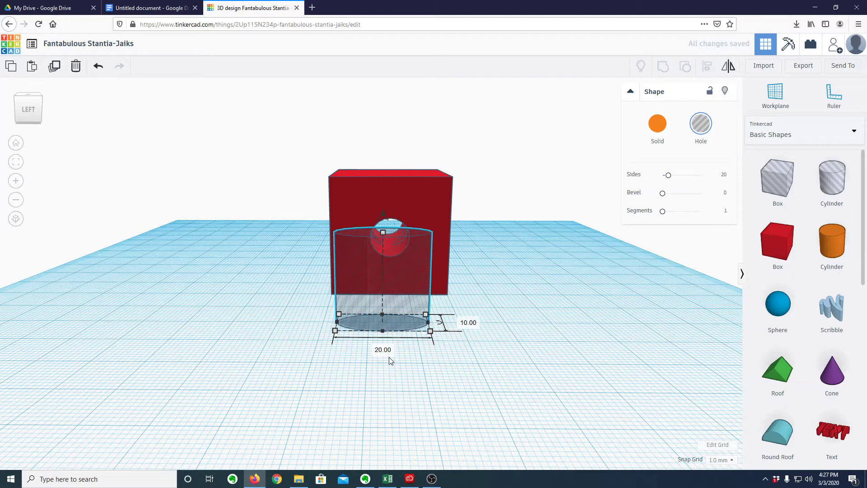
pyautogui.click(386, 349)
pyautogui.write('10')
pyautogui.press('Return')
pyautogui.moveTo(359, 233)
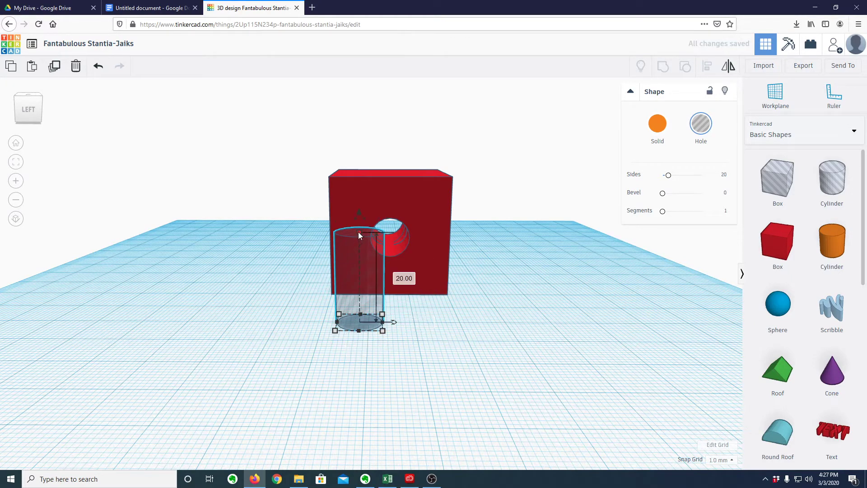
pyautogui.click(403, 278)
pyautogui.press('Return')
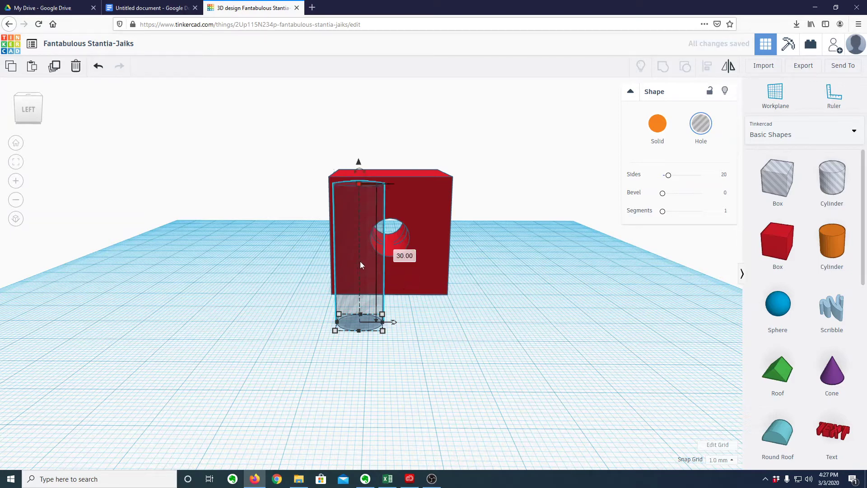
# Nudge the cylinder hole with arrow keys into the centre of the cube
pyautogui.moveTo(365, 284); pyautogui.dragTo(381, 134, button='right')
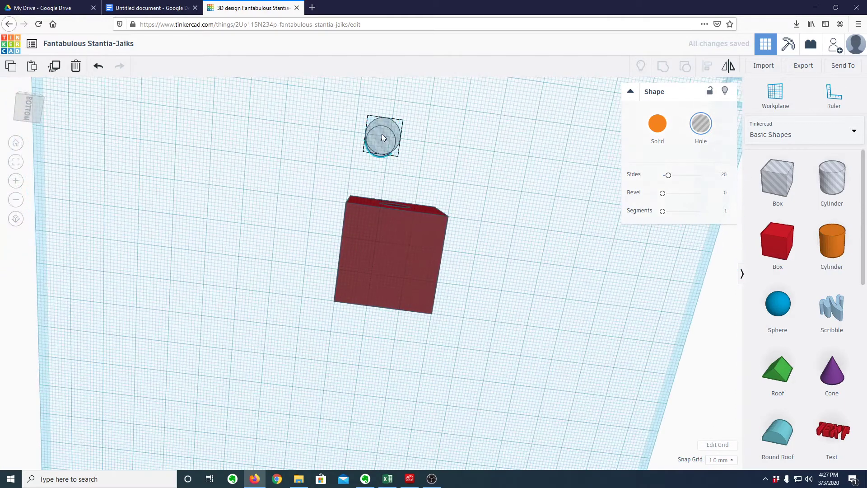
pyautogui.moveTo(429, 203); pyautogui.dragTo(467, 245, button='right')
pyautogui.press('Right')
pyautogui.press('Right')
pyautogui.press('Right')
pyautogui.press('Right')
pyautogui.press('Right')
pyautogui.press('Right')
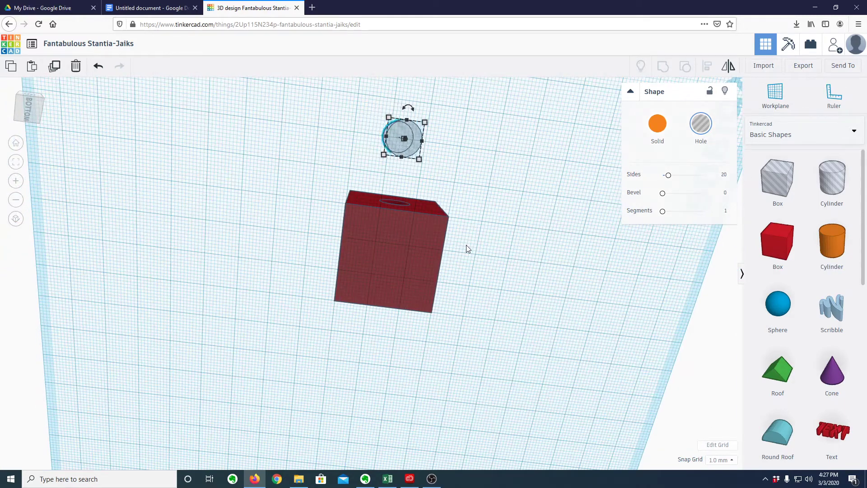
pyautogui.press('Left')
pyautogui.press('Left')
pyautogui.press('Right')
pyautogui.press('Right')
pyautogui.press('Down')
pyautogui.press('Down')
pyautogui.press('Down')
pyautogui.press('Down')
pyautogui.press('Down')
pyautogui.press('Down')
pyautogui.press('Down')
pyautogui.press('Down')
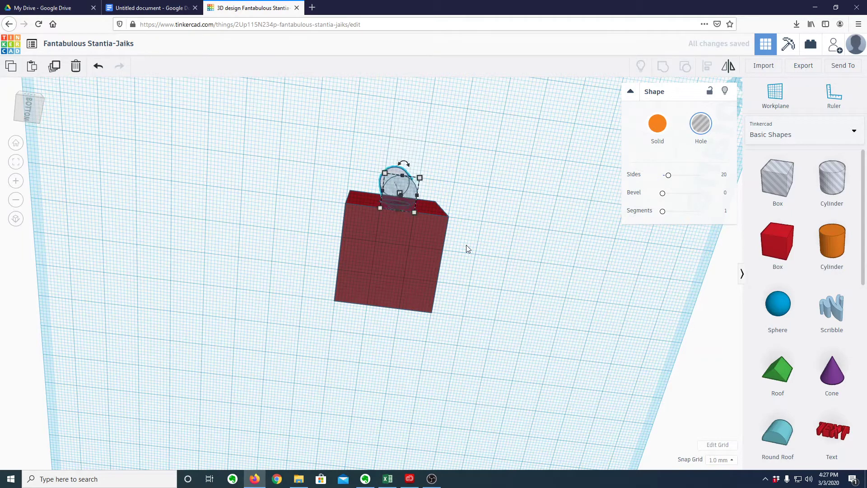
pyautogui.press('Down')
pyautogui.press('Down')
pyautogui.press('Down')
pyautogui.press('Down')
pyautogui.press('Down')
pyautogui.press('Down')
pyautogui.press('Down')
pyautogui.press('Down')
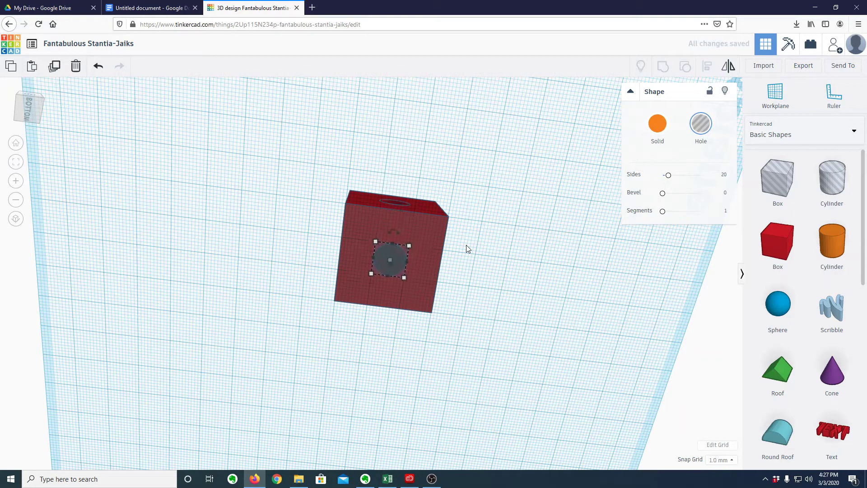
pyautogui.click(474, 249)
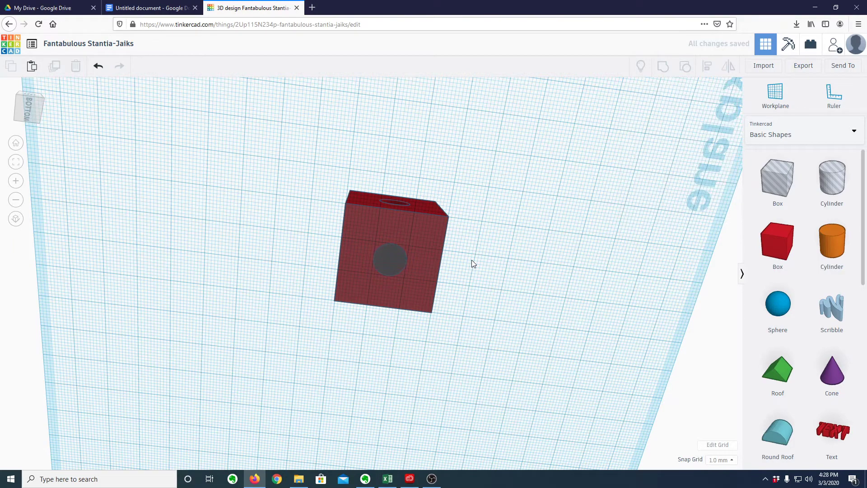
# Select the hole and the red cube and group them to cut the hole
pyautogui.hotkey('ctrl', 'Down')
pyautogui.hotkey('ctrl', 'Down')
pyautogui.hotkey('ctrl', 'Down')
pyautogui.hotkey('ctrl', 'Down')
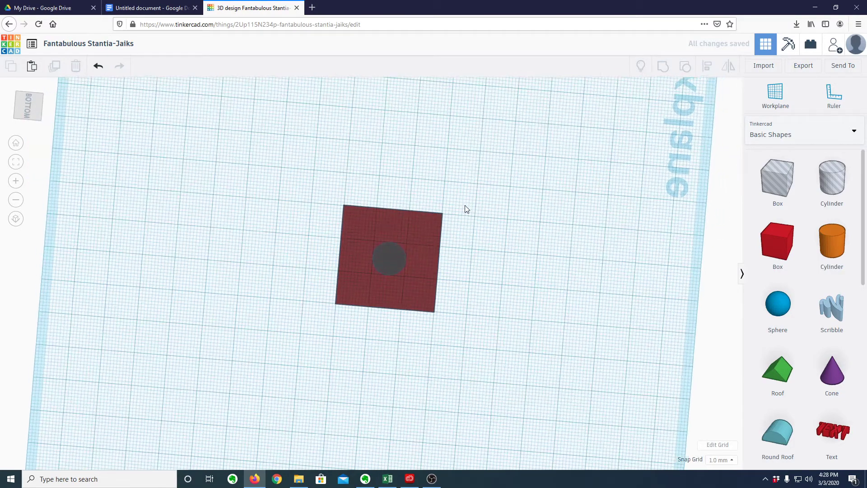
pyautogui.scroll(5, 465, 205)
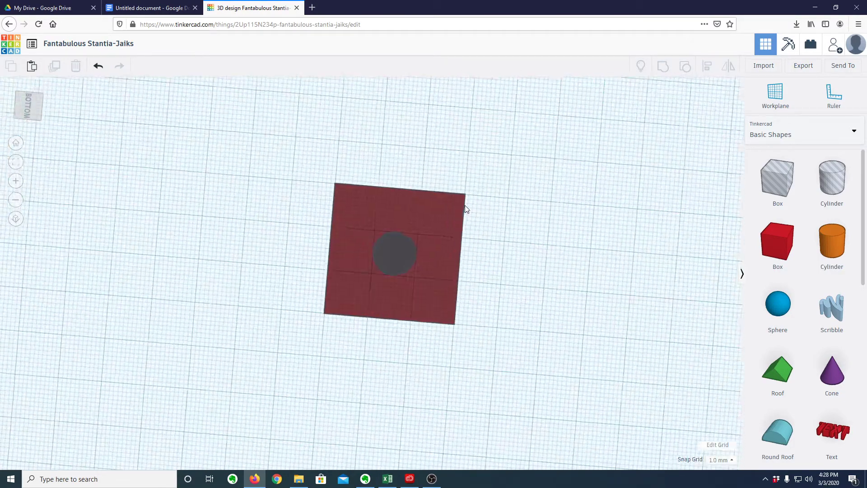
pyautogui.click(387, 254)
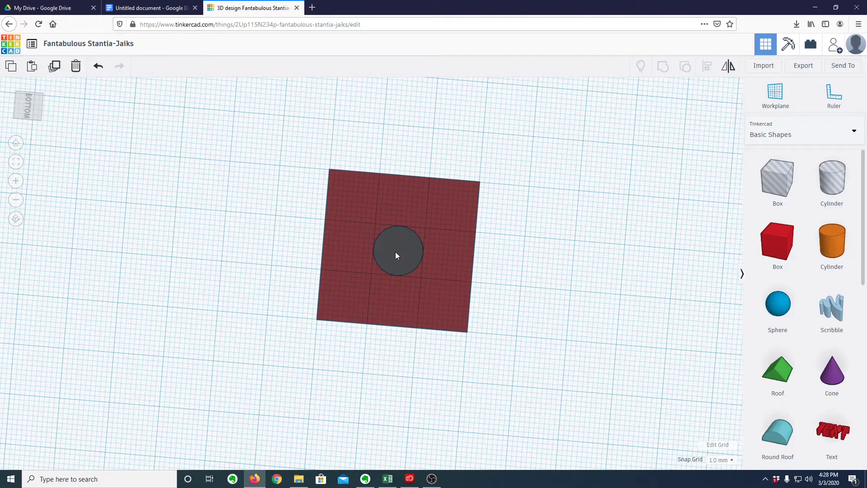
pyautogui.keyDown('shift'); pyautogui.click(454, 205); pyautogui.keyUp('shift')
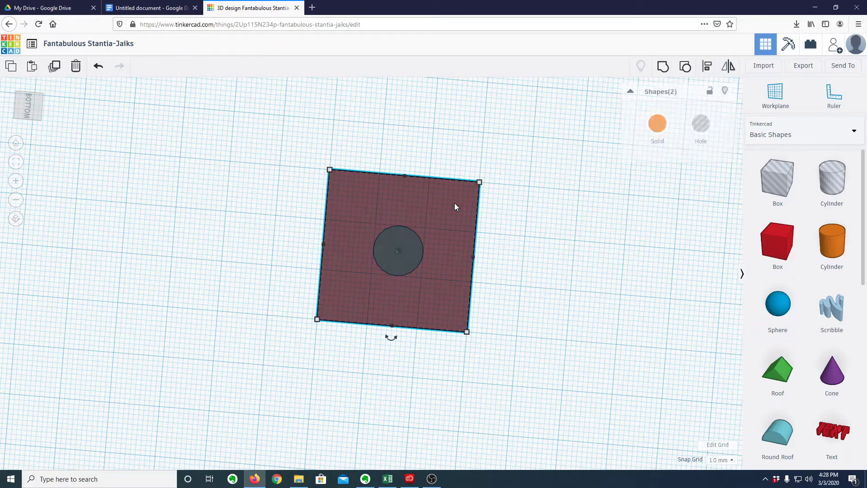
pyautogui.click(663, 67)
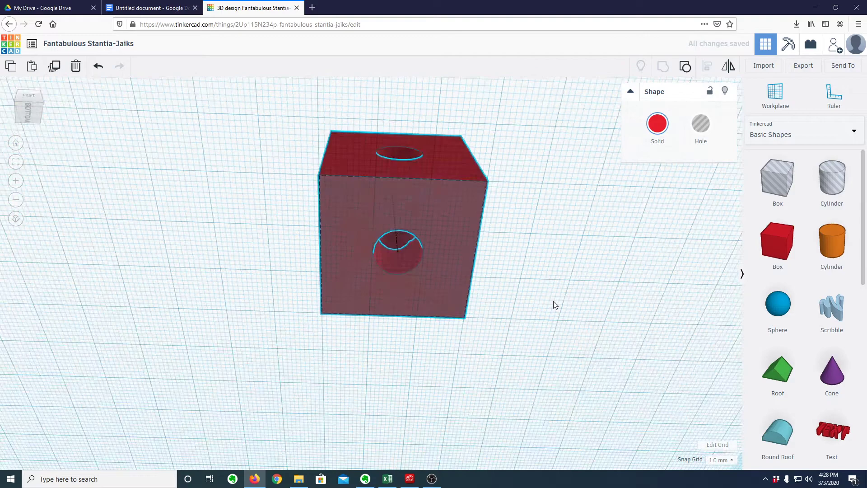
pyautogui.moveTo(554, 304); pyautogui.dragTo(566, 397, button='right')
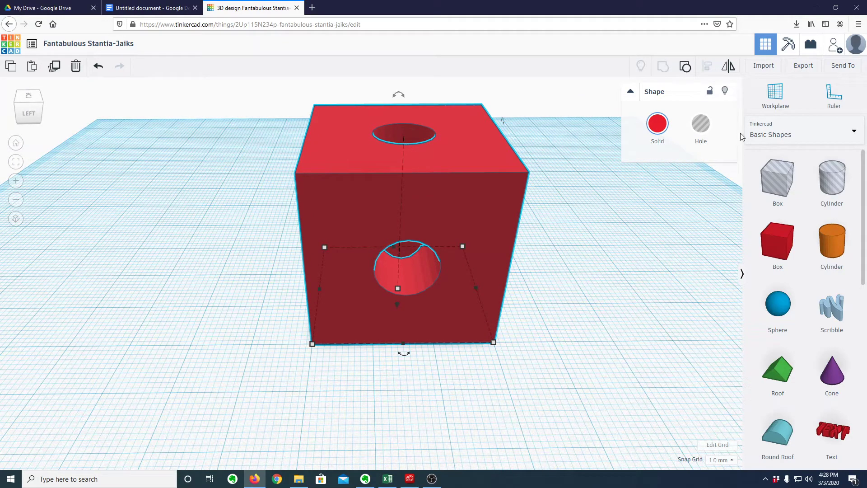
# Add a text shape from Text and numbers and change its text to 'PYXGL'
pyautogui.click(853, 134)
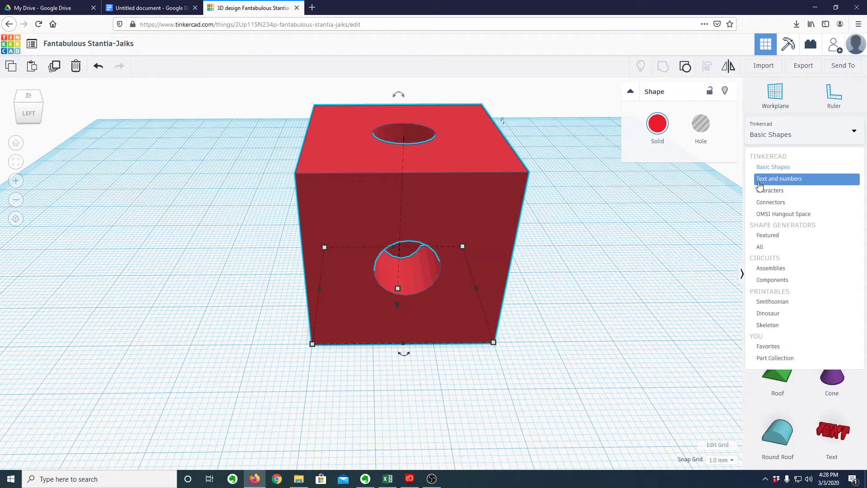
pyautogui.click(760, 181)
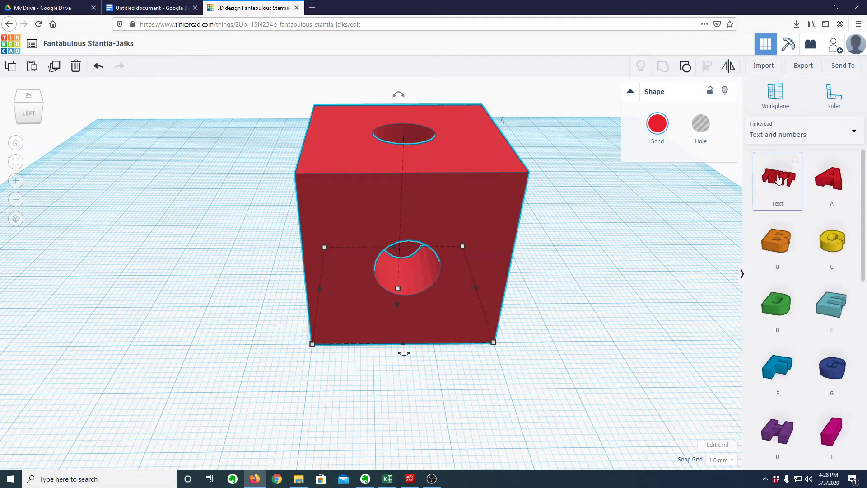
pyautogui.click(779, 179)
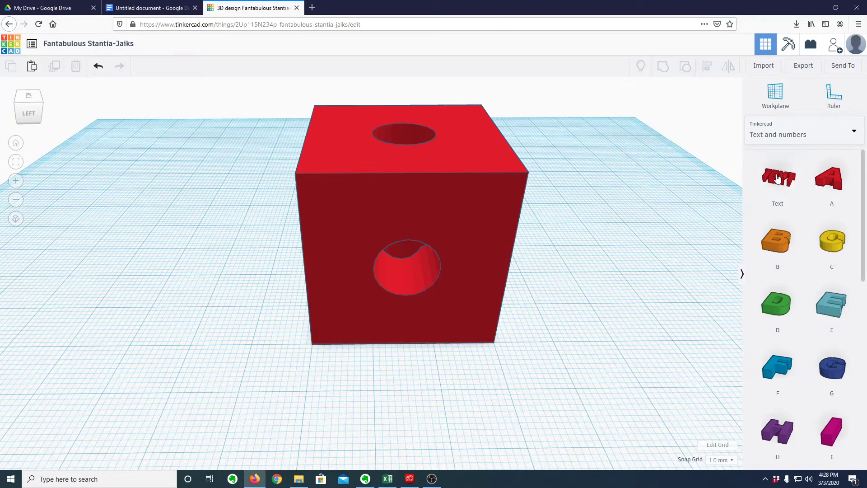
pyautogui.click(608, 205)
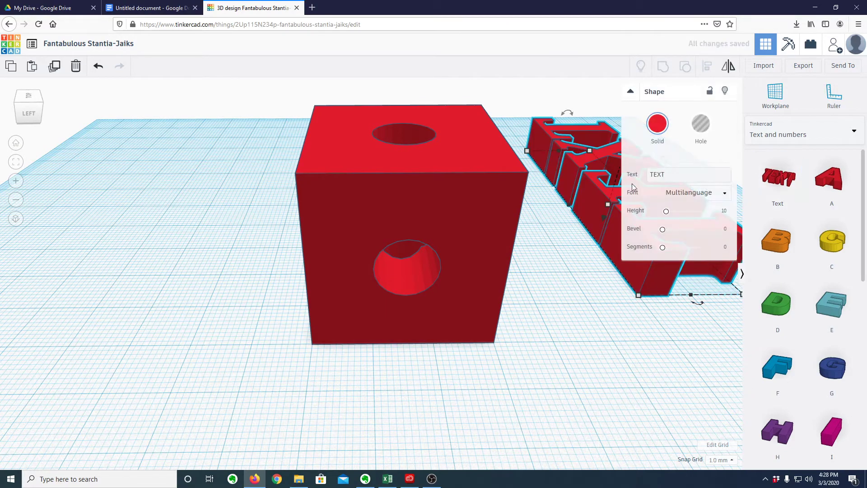
pyautogui.click(671, 174)
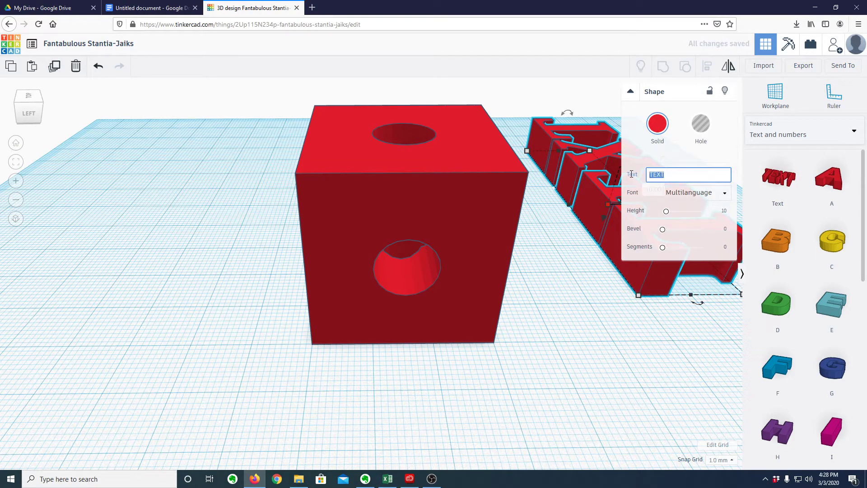
pyautogui.write('P')
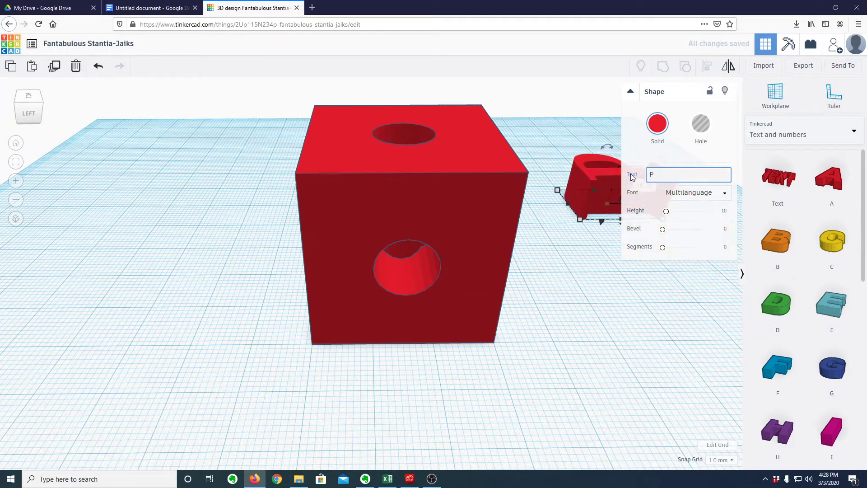
pyautogui.write('YXGL')
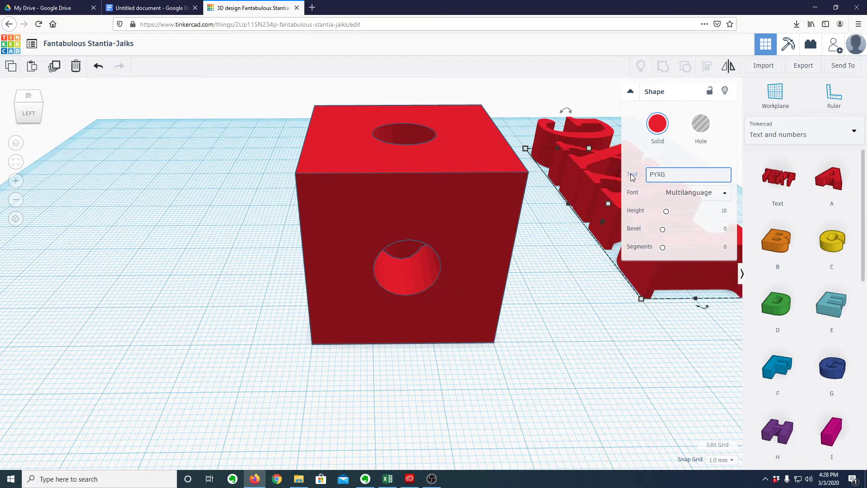
# Set the PYXGL text height to 3 mm
pyautogui.click(724, 211)
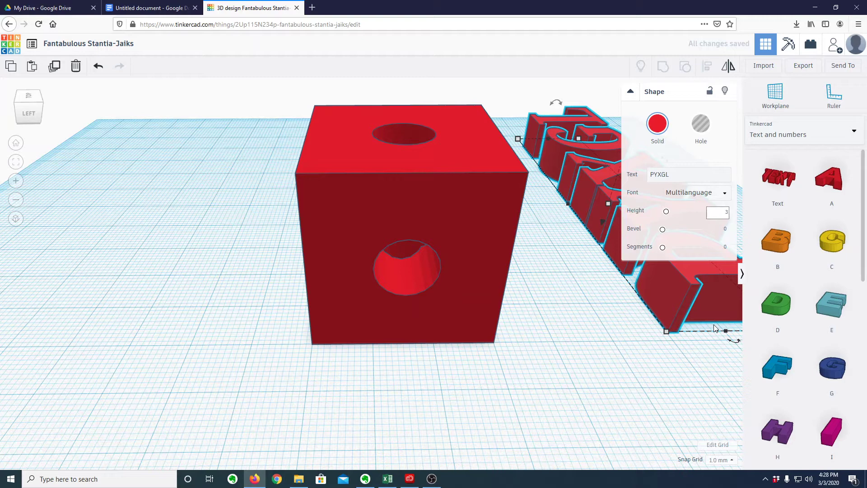
pyautogui.press('Return')
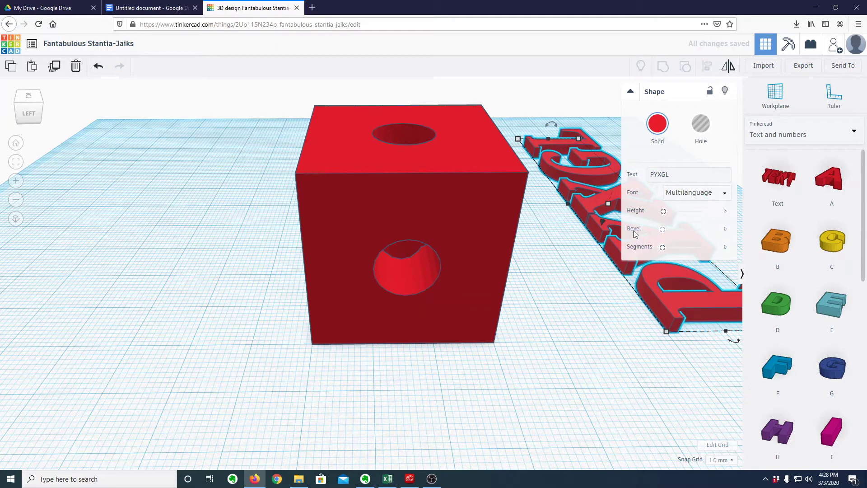
pyautogui.click(593, 198)
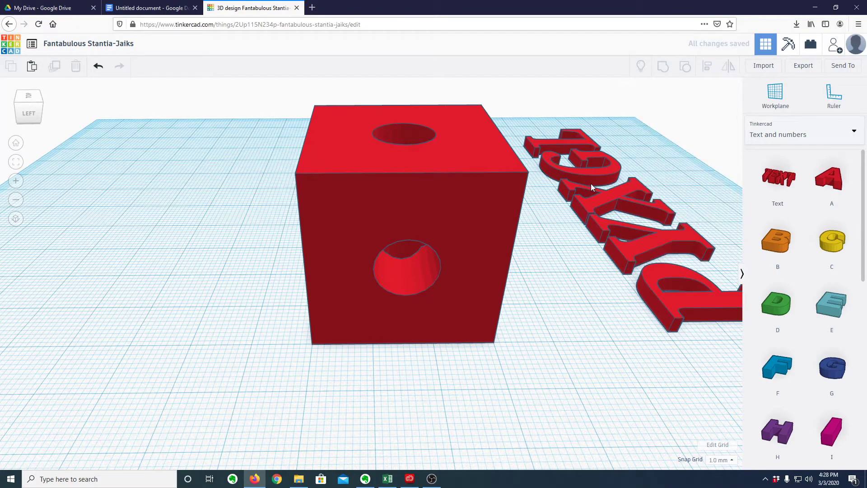
# Rotate the PYXGL text 90° so it stands upright
pyautogui.moveTo(591, 183); pyautogui.dragTo(341, 141, button='right')
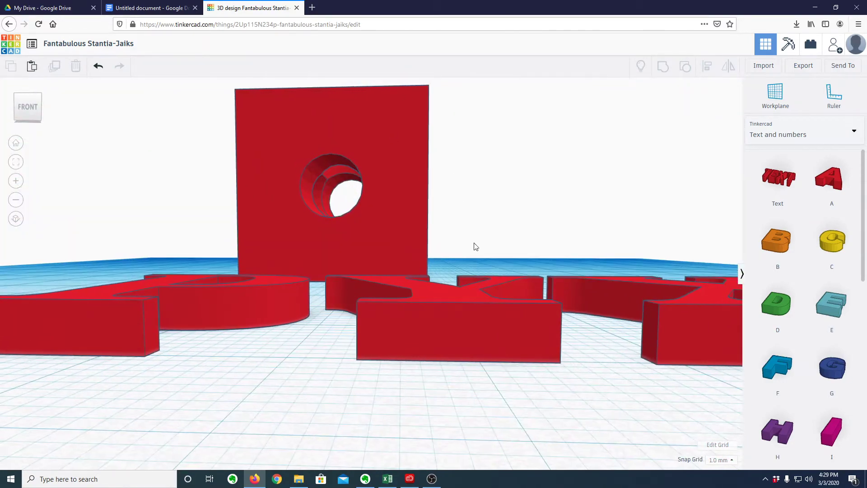
pyautogui.click(448, 291)
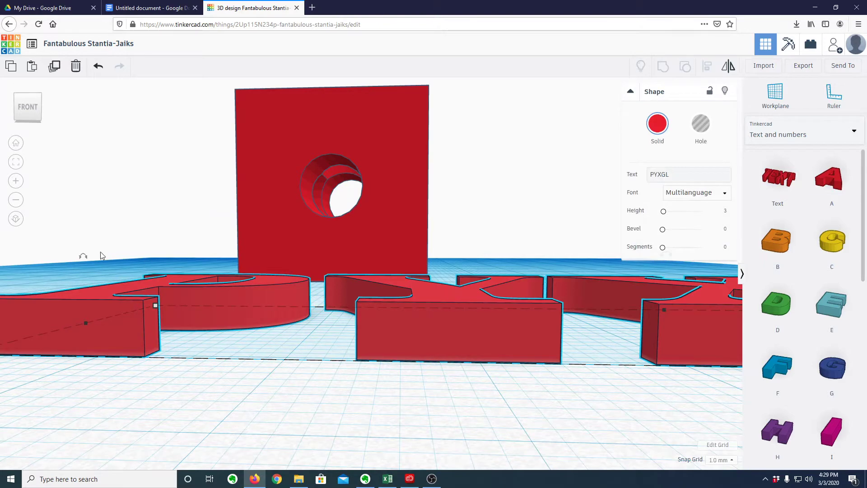
pyautogui.moveTo(80, 256); pyautogui.dragTo(75, 303)
pyautogui.scroll(5, 76, 303)
pyautogui.scroll(-5, 75, 303)
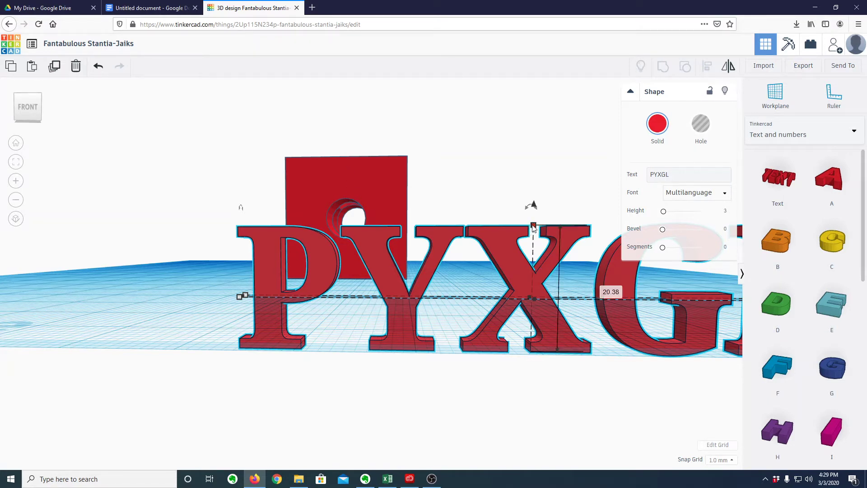
# Set the upright text's height to 8 mm
pyautogui.click(606, 291)
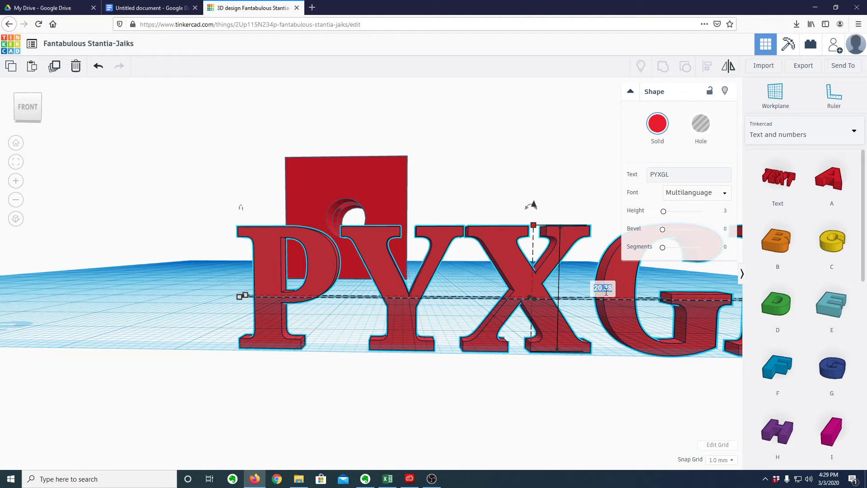
pyautogui.write('8')
pyautogui.press('Return')
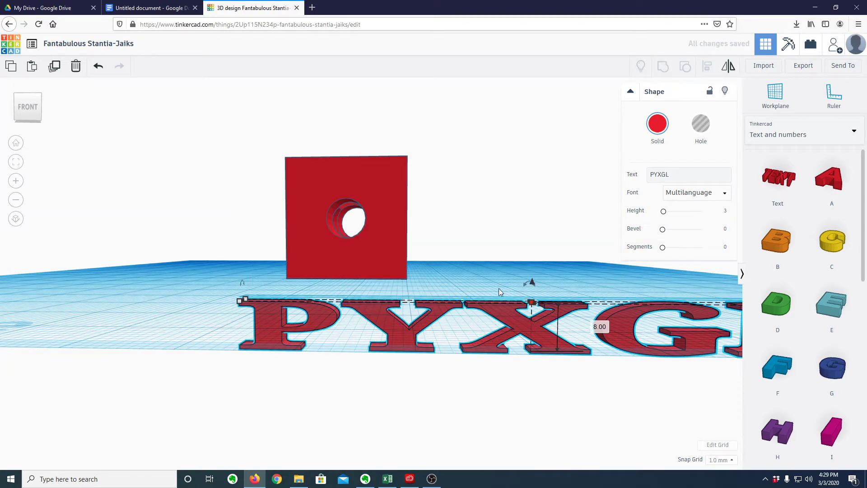
pyautogui.moveTo(500, 296); pyautogui.dragTo(412, 296, button='right')
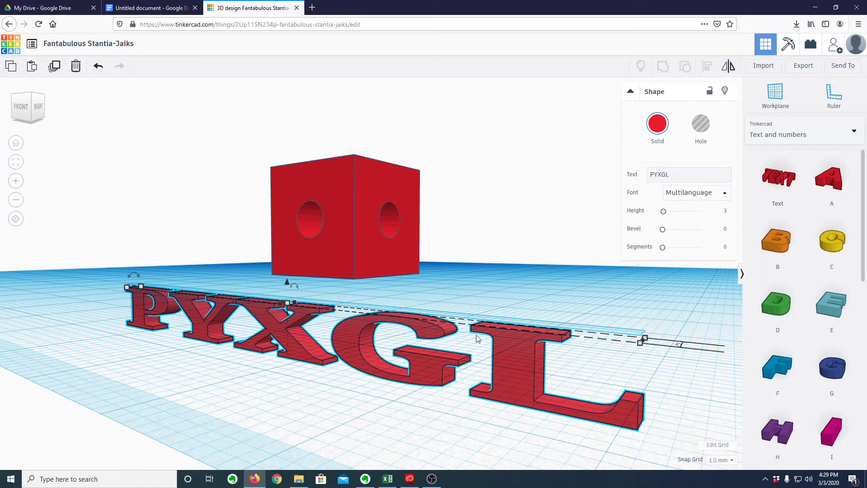
# Place a workplane on the G letter's face and set the text length to 28 mm
pyautogui.moveTo(489, 321); pyautogui.dragTo(511, 312, button='right')
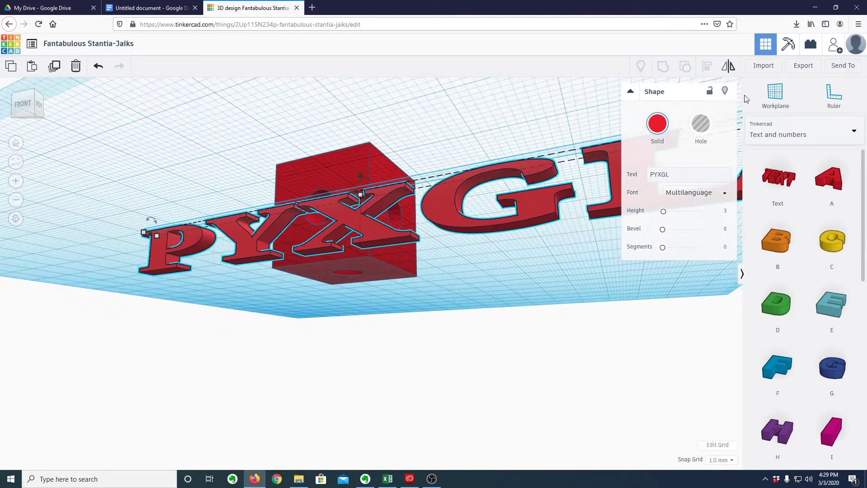
pyautogui.click(775, 95)
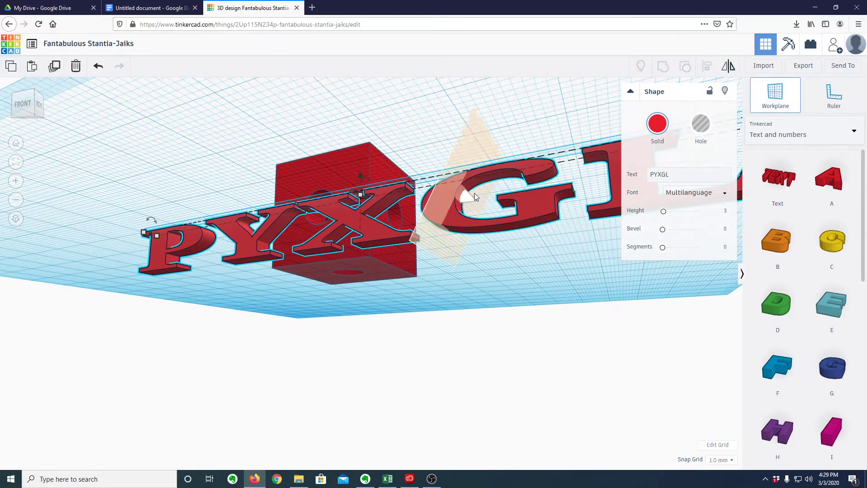
pyautogui.click(536, 202)
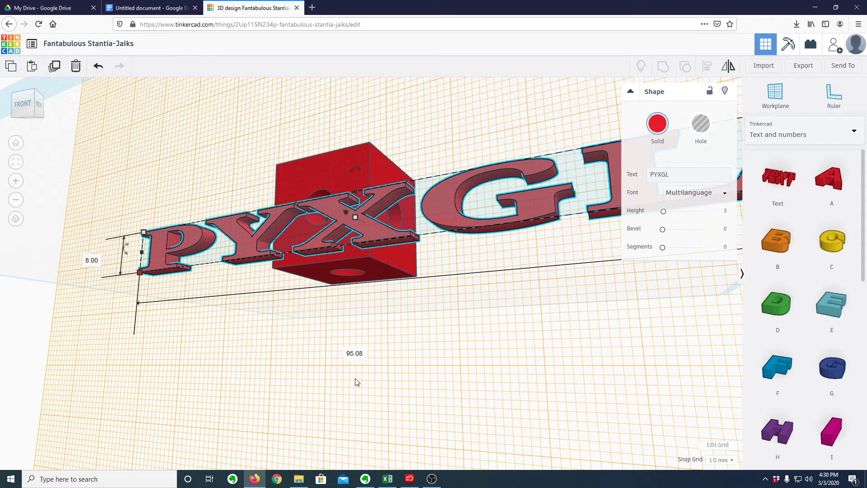
pyautogui.click(357, 354)
pyautogui.write('28')
pyautogui.press('Return')
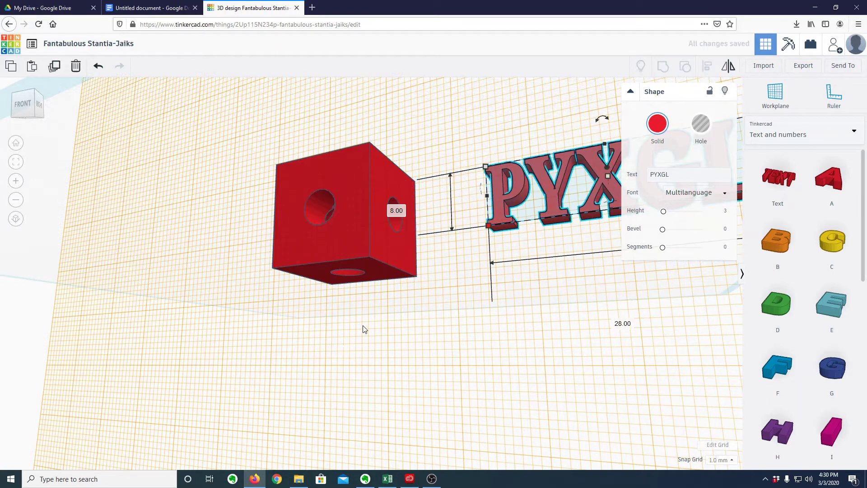
# Nudge the PYXGL text three steps left toward the cube
pyautogui.press('Left')
pyautogui.press('Left')
pyautogui.press('Left')
pyautogui.press('Left')
pyautogui.press('Left')
pyautogui.press('Left')
pyautogui.press('Left')
pyautogui.press('Left')
pyautogui.press('Left')
pyautogui.press('Left')
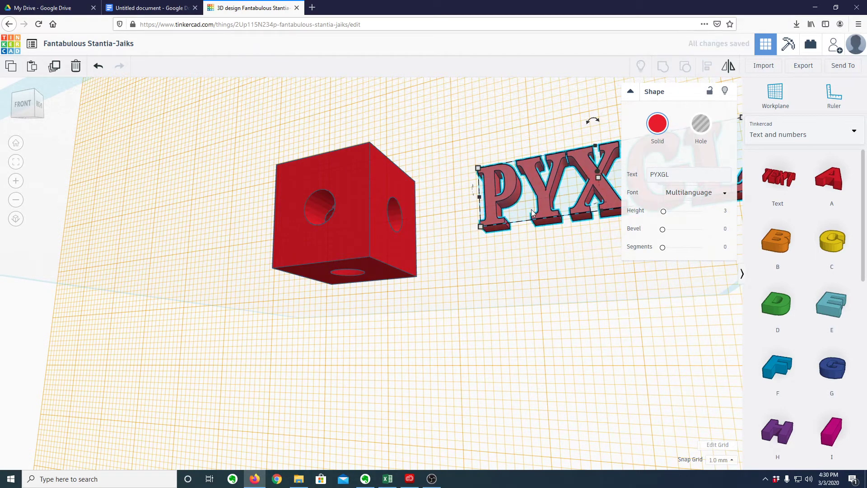
pyautogui.press('Left')
pyautogui.press('Left')
pyautogui.press('Left')
pyautogui.press('Left')
pyautogui.press('Left')
pyautogui.press('Left')
pyautogui.press('Left')
pyautogui.press('Left')
pyautogui.press('Left')
pyautogui.press('Left')
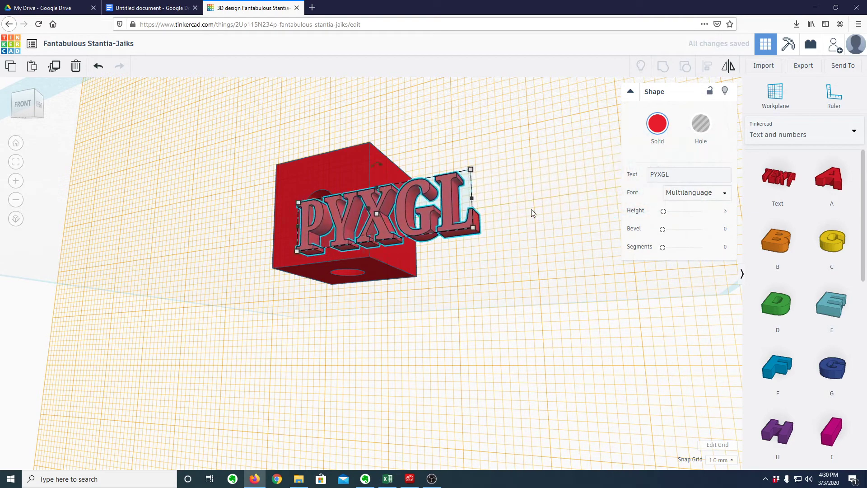
pyautogui.press('Left')
pyautogui.press('Left')
pyautogui.press('Left')
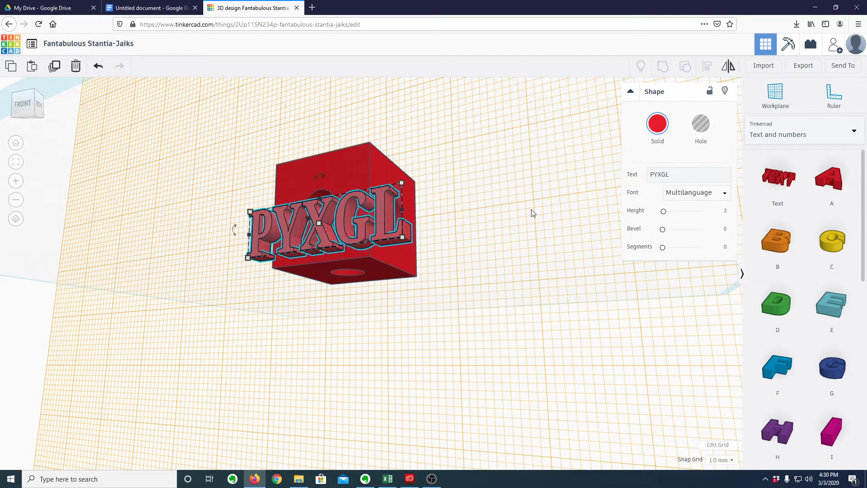
pyautogui.moveTo(502, 201); pyautogui.dragTo(459, 229)
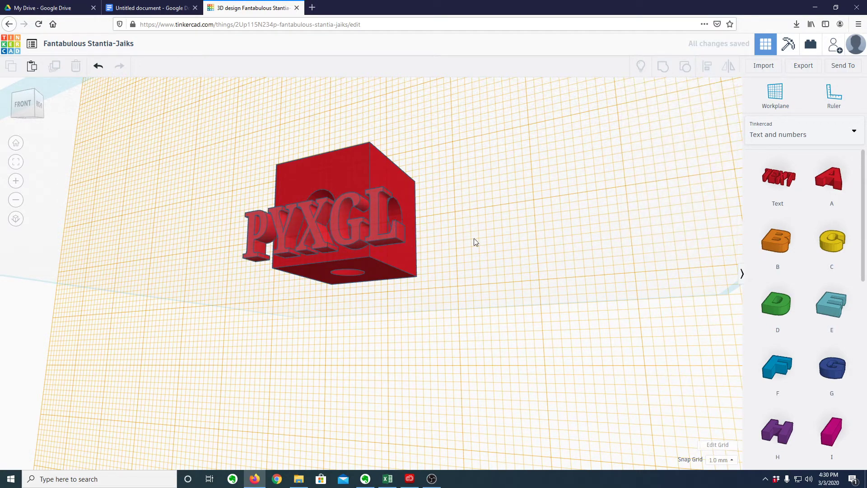
pyautogui.moveTo(479, 243); pyautogui.dragTo(388, 255, button='right')
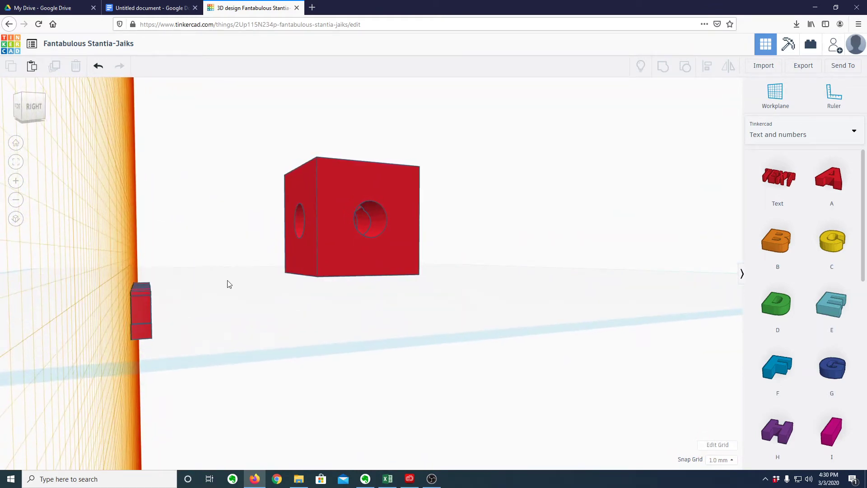
# Undo the accidental move of the PYXGL text
pyautogui.moveTo(145, 301); pyautogui.dragTo(145, 300)
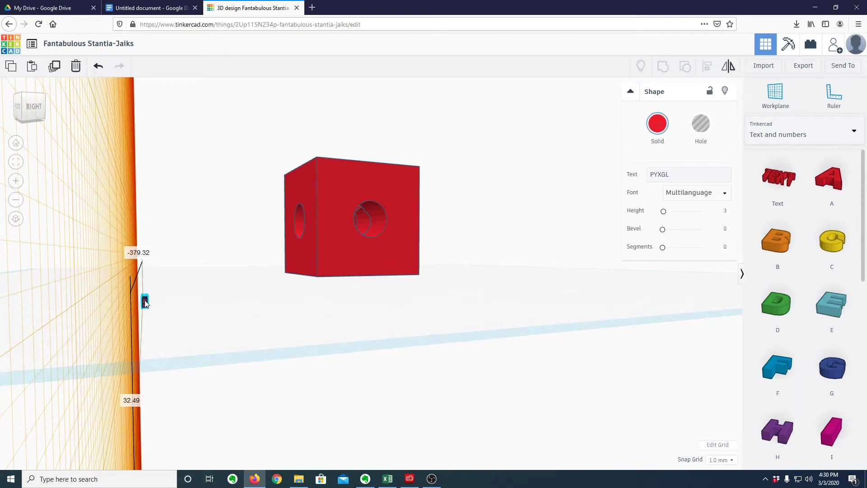
pyautogui.click(98, 66)
pyautogui.click(240, 214)
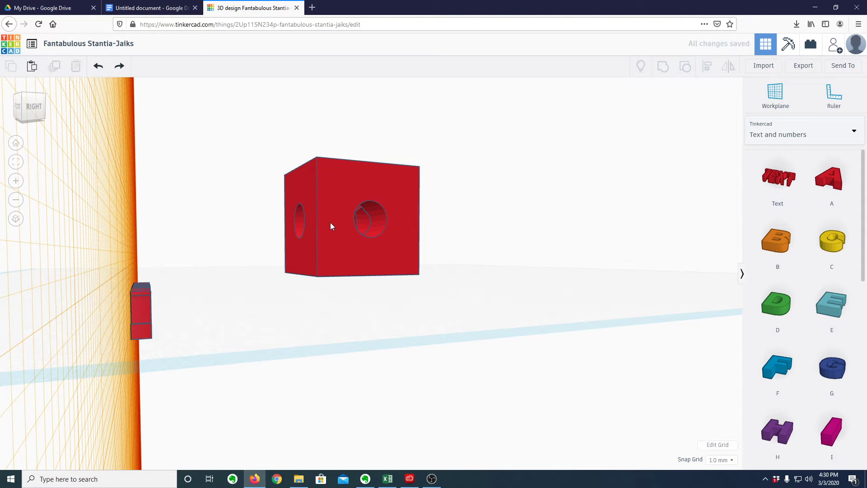
# Return the workplane to the ground grid and nudge the PYXGL text right toward the cube
pyautogui.click(776, 94)
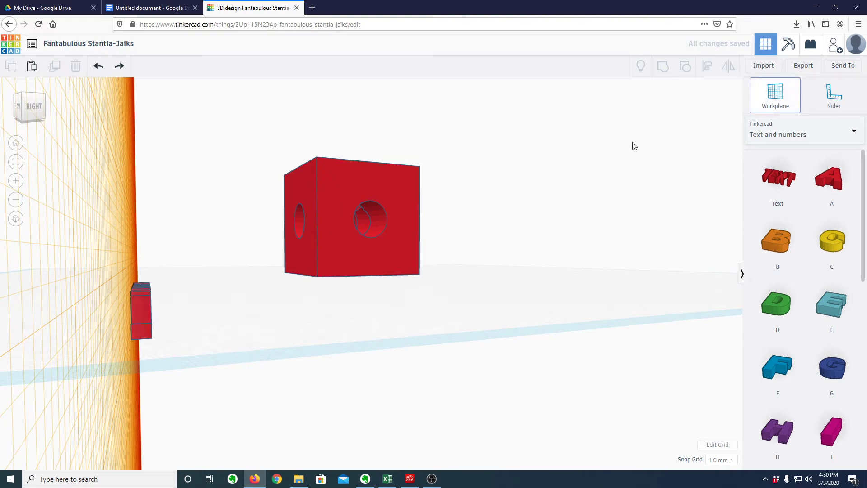
pyautogui.click(709, 121)
pyautogui.press('w')
pyautogui.click(504, 199)
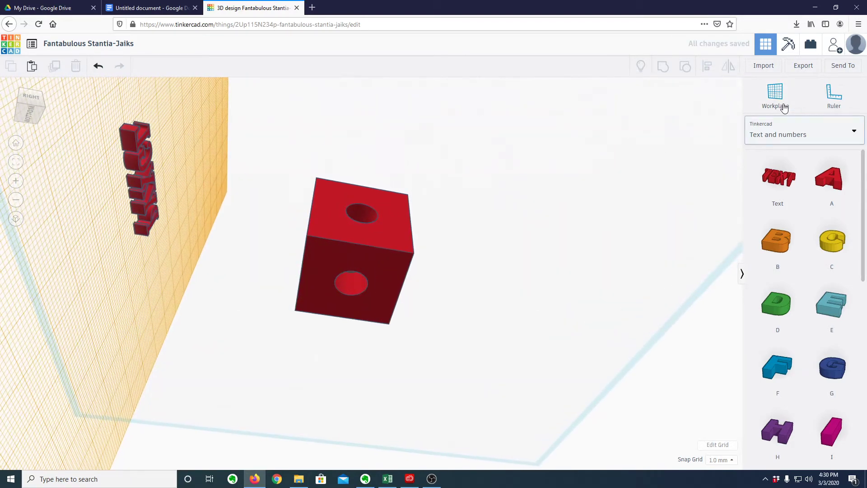
pyautogui.click(759, 103)
pyautogui.click(617, 177)
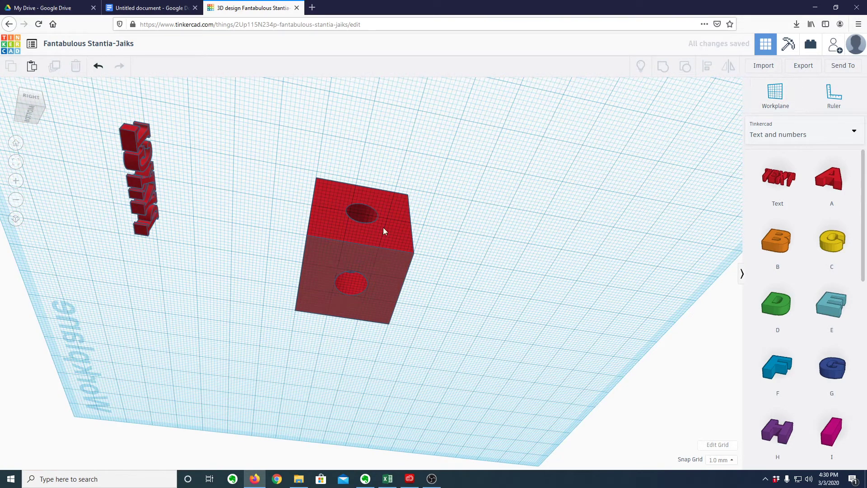
pyautogui.click(146, 175)
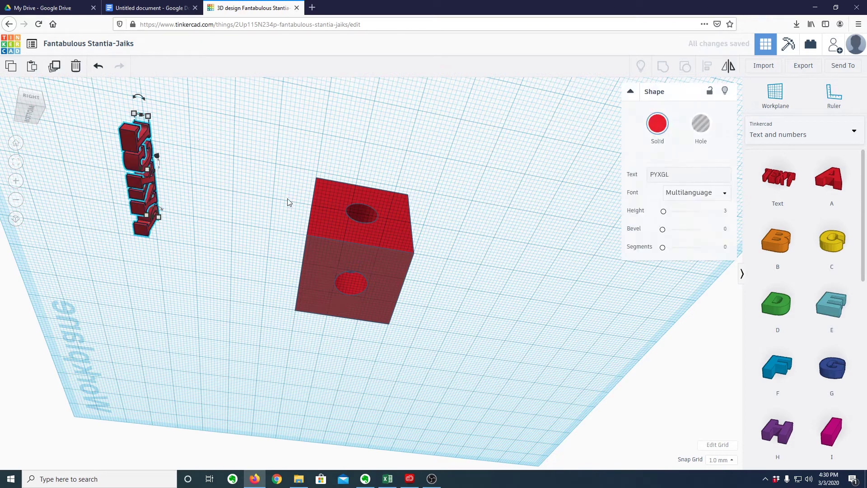
pyautogui.press('Right')
pyautogui.press('Right')
pyautogui.press('Right')
pyautogui.press('Right')
pyautogui.press('Right')
pyautogui.press('Right')
pyautogui.press('Right')
pyautogui.press('Right')
pyautogui.press('Right')
pyautogui.press('Right')
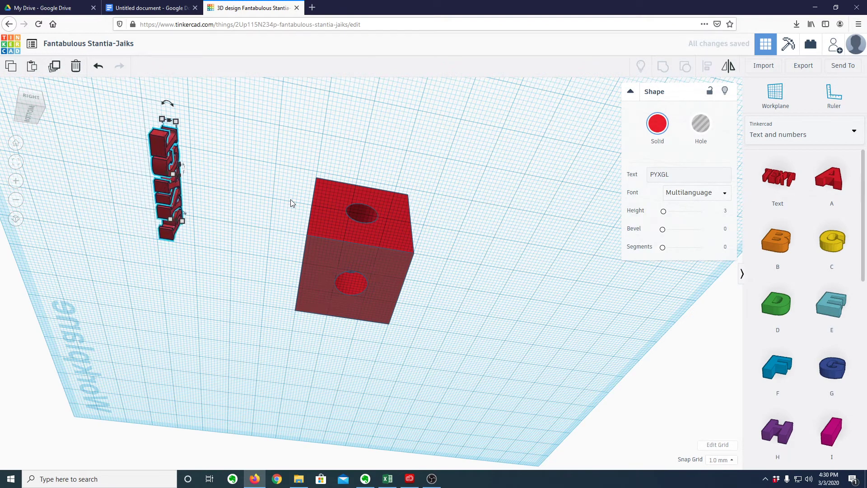
# Nudge the PYXGL text right, then back left to centre it along the cube's front
pyautogui.press('Right')
pyautogui.press('Right')
pyautogui.press('Right')
pyautogui.press('Right')
pyautogui.press('Right')
pyautogui.press('Right')
pyautogui.press('Right')
pyautogui.press('Right')
pyautogui.press('Right')
pyautogui.press('Right')
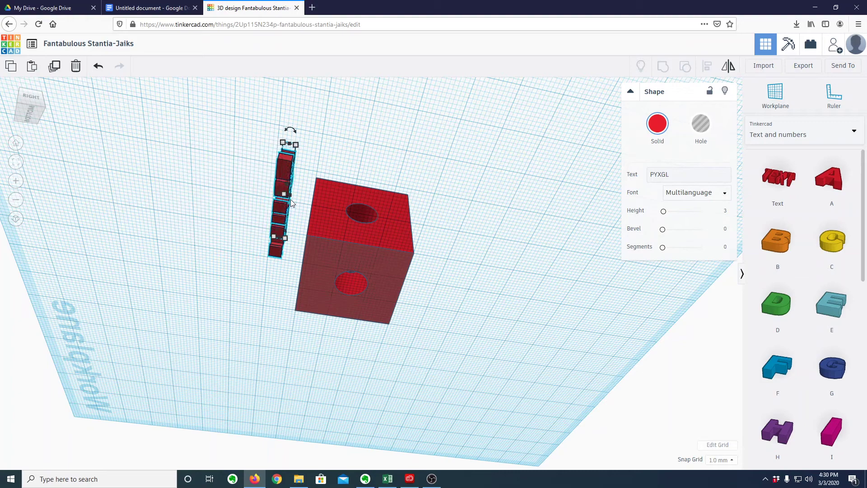
pyautogui.press('Right')
pyautogui.press('Right')
pyautogui.press('Right')
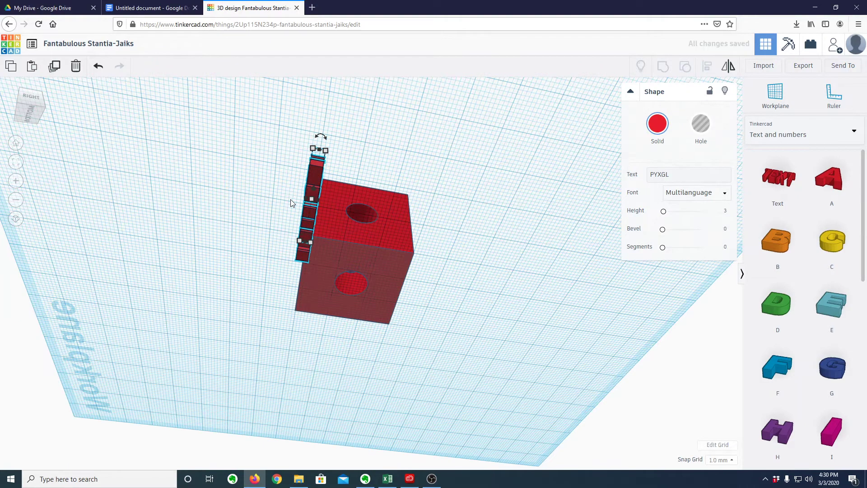
pyautogui.moveTo(292, 203); pyautogui.dragTo(513, 215, button='right')
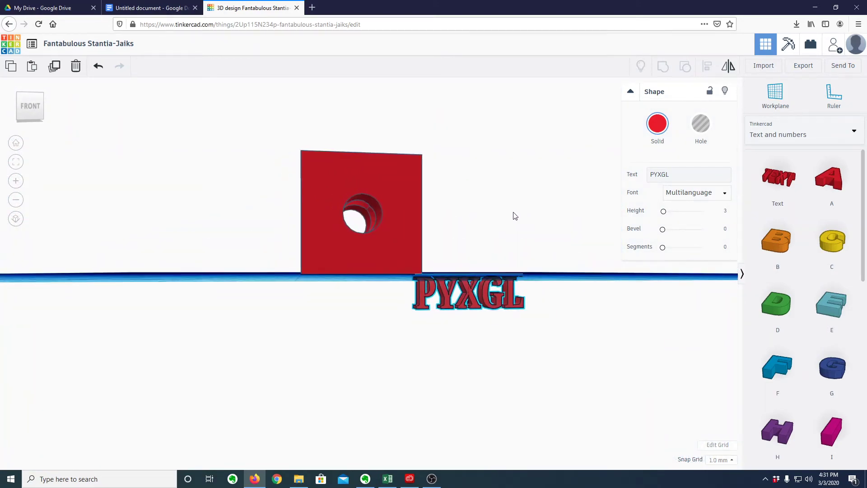
pyautogui.press('Left')
pyautogui.press('Left')
pyautogui.press('Left')
pyautogui.press('Left')
pyautogui.press('Left')
pyautogui.press('Left')
pyautogui.press('Left')
pyautogui.press('Left')
pyautogui.press('Left')
pyautogui.press('Left')
pyautogui.press('Left')
pyautogui.press('Left')
pyautogui.press('Left')
pyautogui.press('Left')
pyautogui.press('Left')
pyautogui.press('Left')
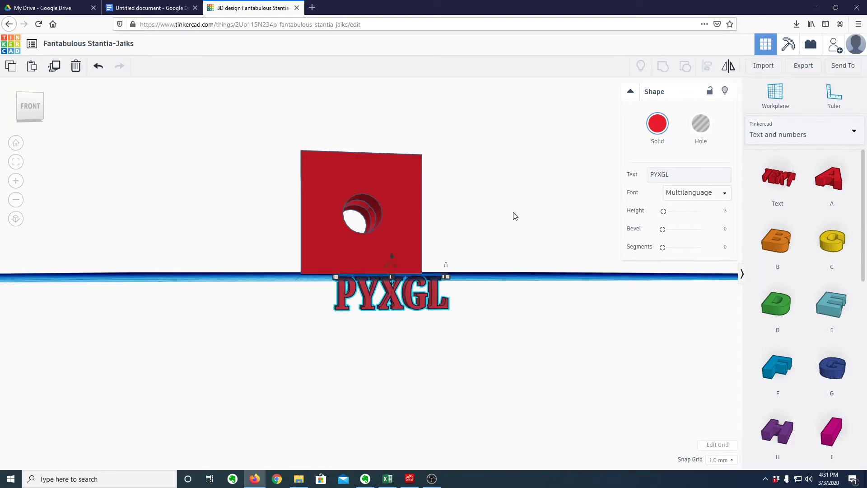
pyautogui.press('Left')
pyautogui.press('Left')
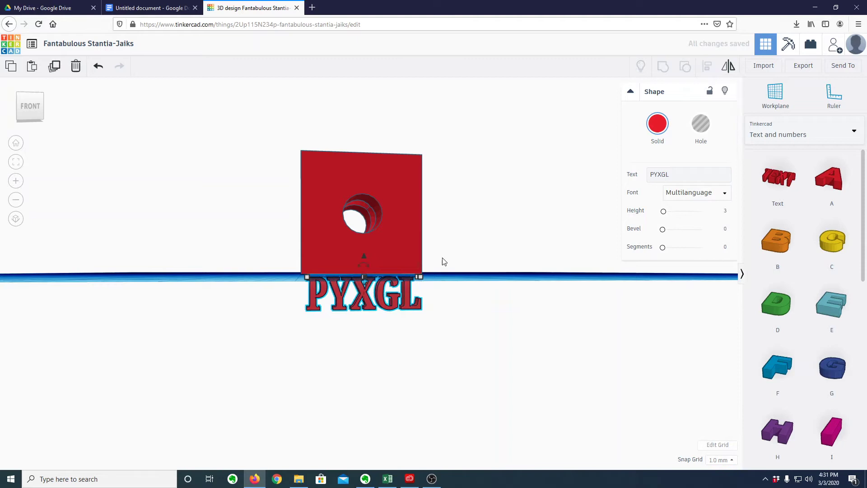
# Set a workplane on the box's front face and drop the PYXGL text onto it
pyautogui.click(774, 92)
pyautogui.click(389, 176)
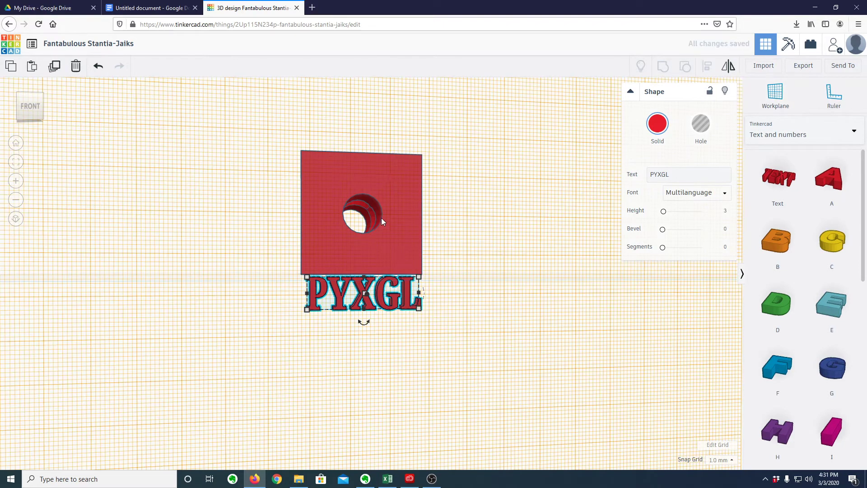
pyautogui.press('d')
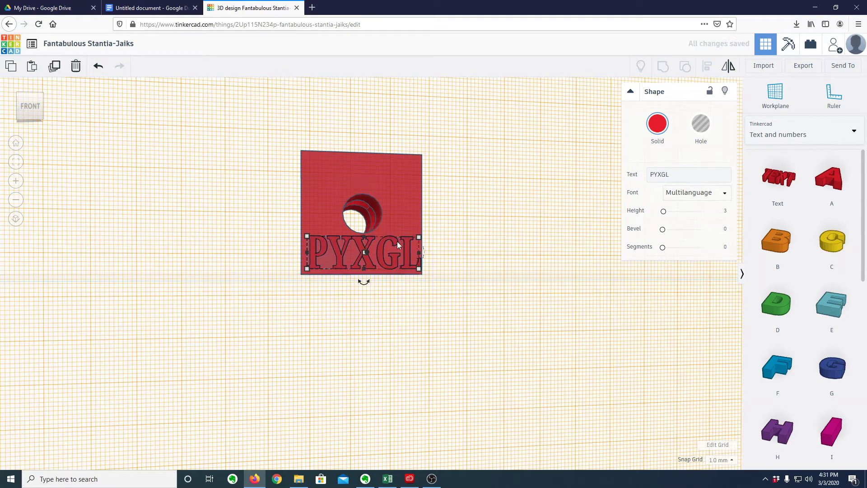
pyautogui.moveTo(493, 205); pyautogui.dragTo(467, 214, button='right')
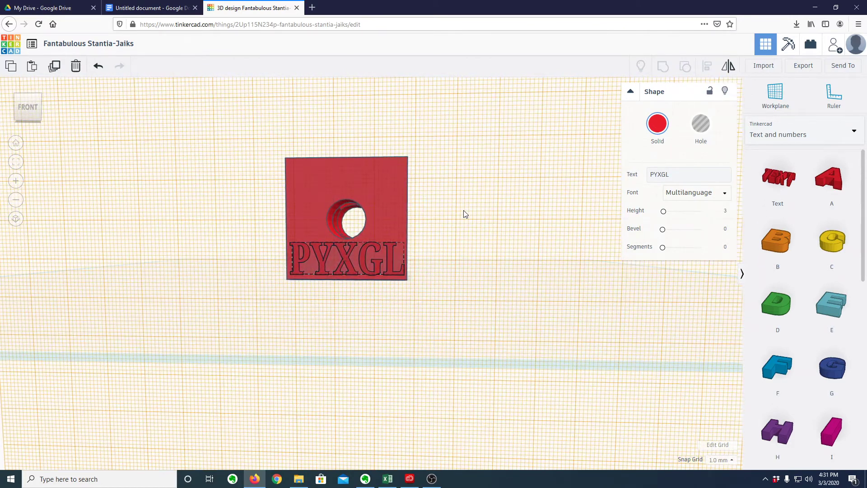
# Fine-tune the PYXGL text's position with left and right nudges
pyautogui.click(377, 271)
pyautogui.hotkey('ctrl', 'a')
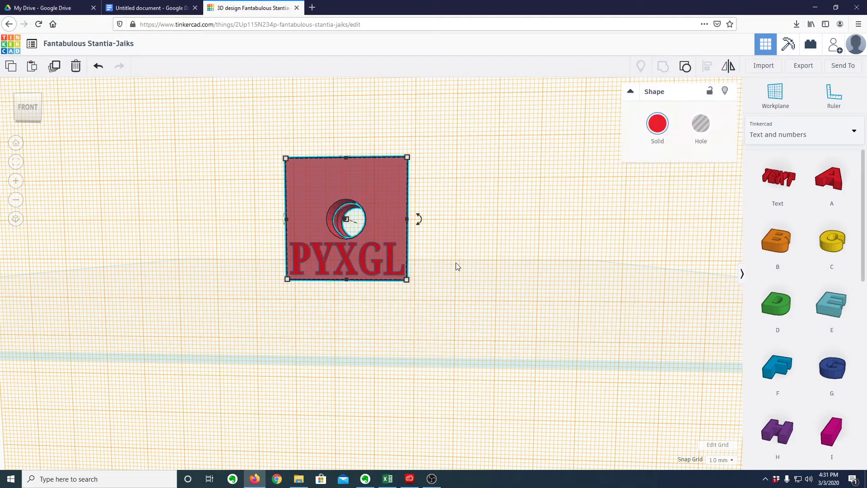
pyautogui.click(374, 262)
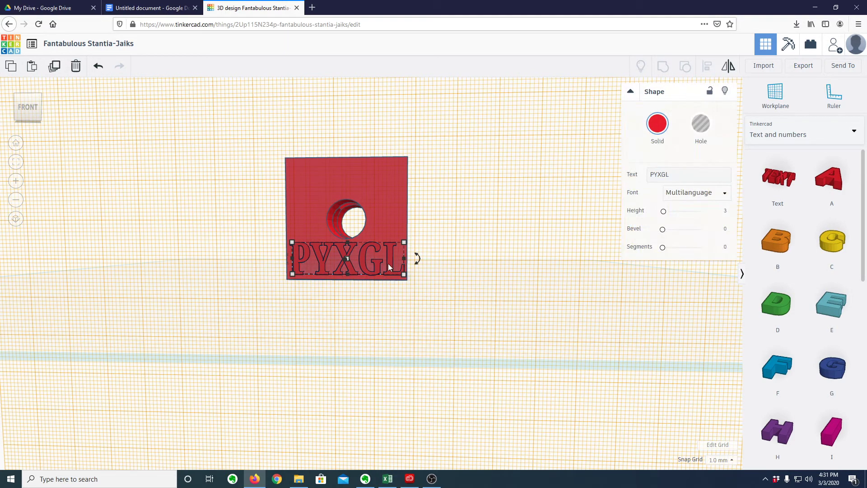
pyautogui.press('Left')
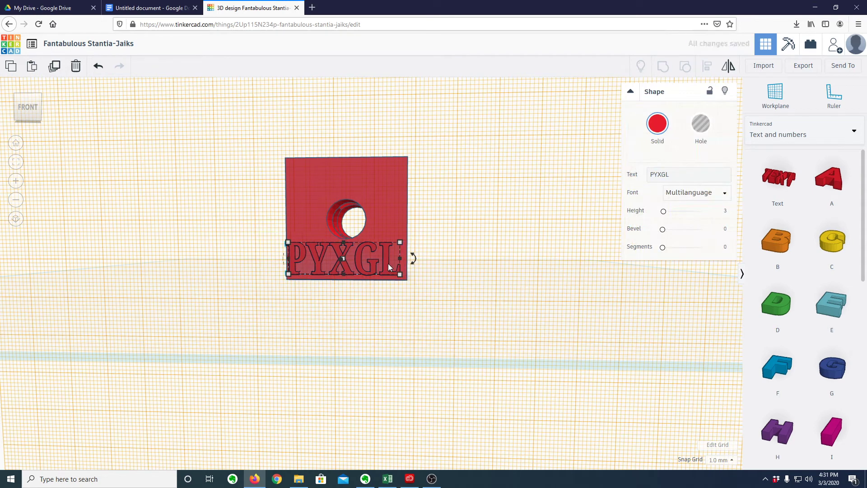
pyautogui.press('Right')
pyautogui.moveTo(401, 262)
pyautogui.mouseDown(button='right')
pyautogui.moveTo(414, 261)
pyautogui.moveTo(402, 262)
pyautogui.mouseUp(button='right')
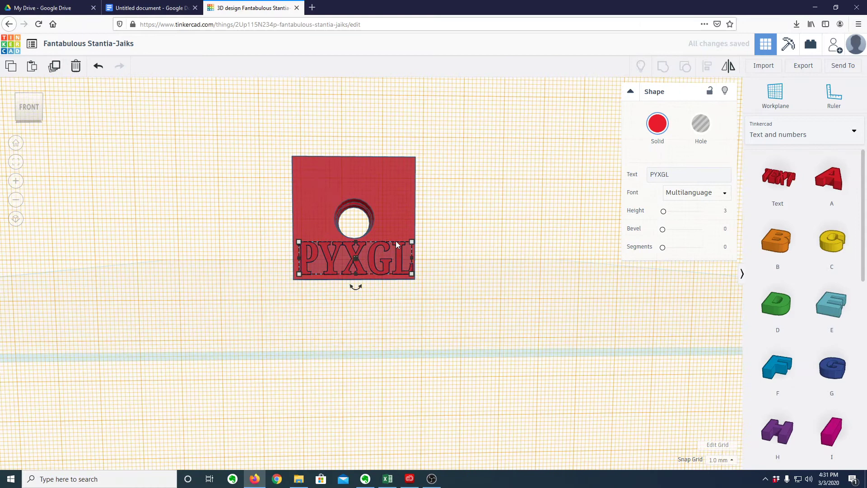
pyautogui.hotkey('ctrl', 'a')
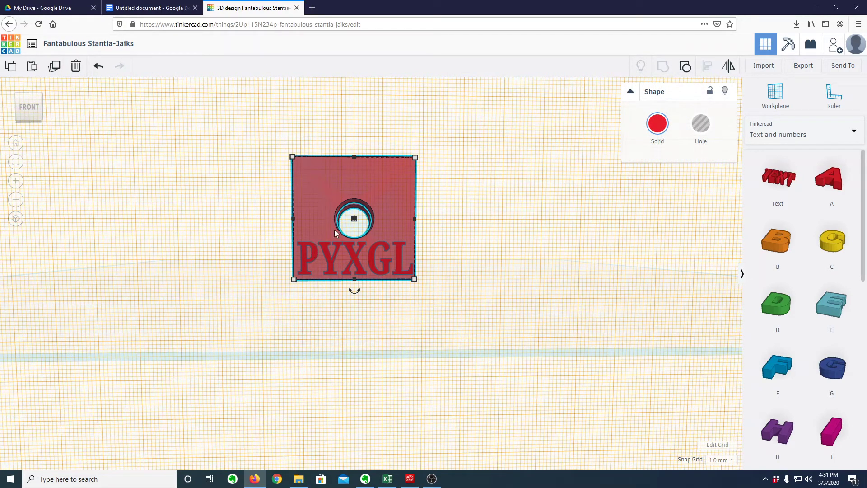
pyautogui.click(310, 323)
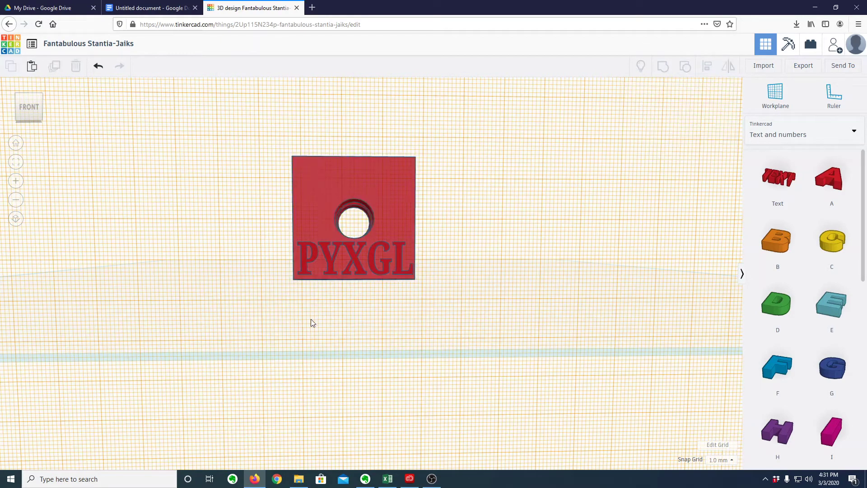
# Reset the workplane to the default ground grid
pyautogui.click(357, 258)
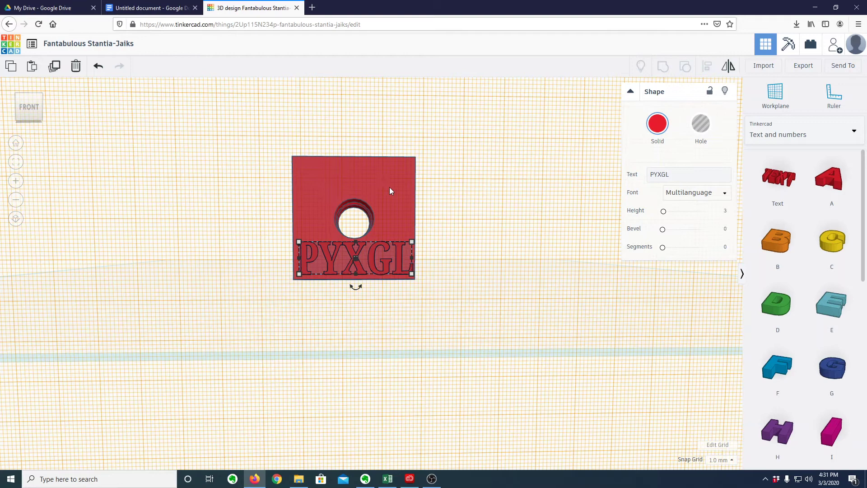
pyautogui.moveTo(386, 205); pyautogui.dragTo(395, 239, button='right')
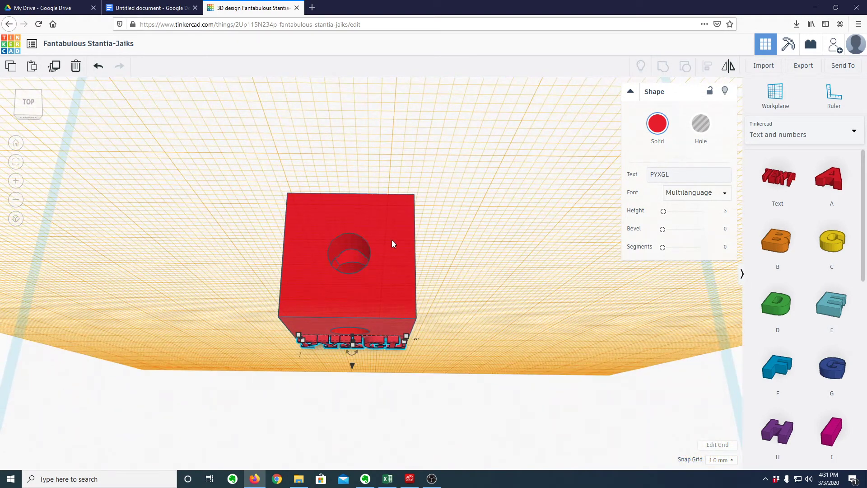
pyautogui.moveTo(596, 238); pyautogui.dragTo(688, 163, button='right')
pyautogui.click(775, 95)
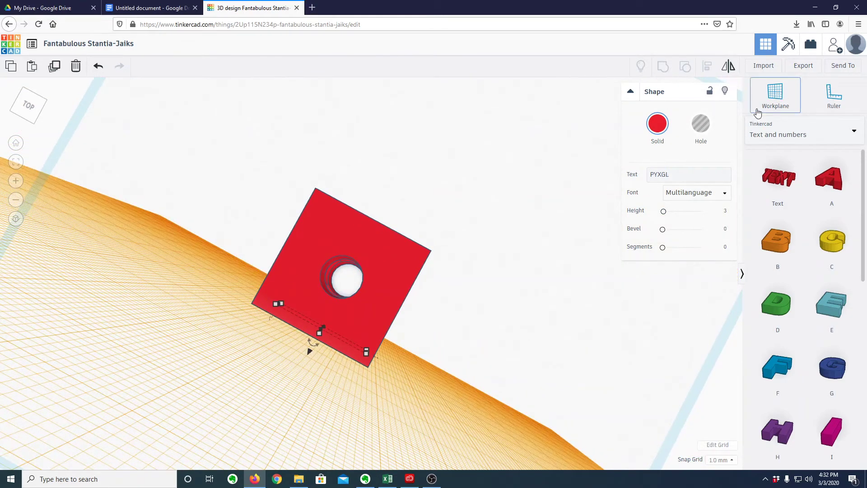
pyautogui.click(556, 179)
pyautogui.moveTo(460, 250); pyautogui.dragTo(493, 234, button='right')
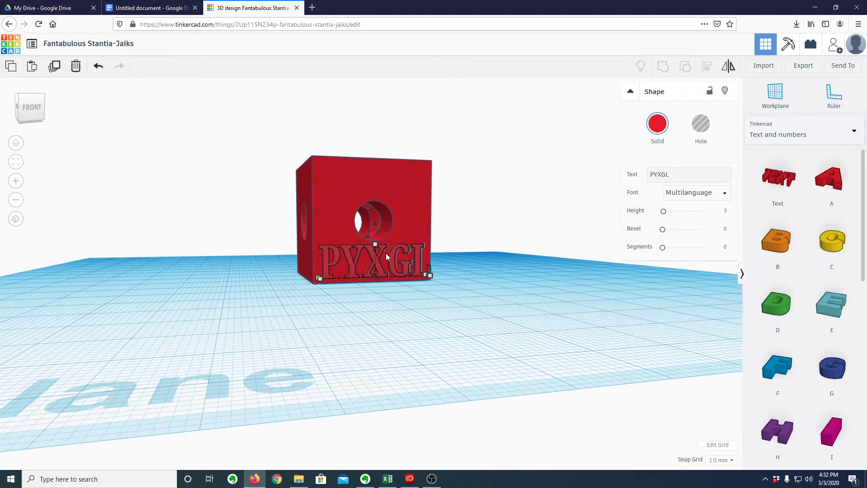
# Select the red box and PYXGL text and group them into one shape
pyautogui.click(381, 255)
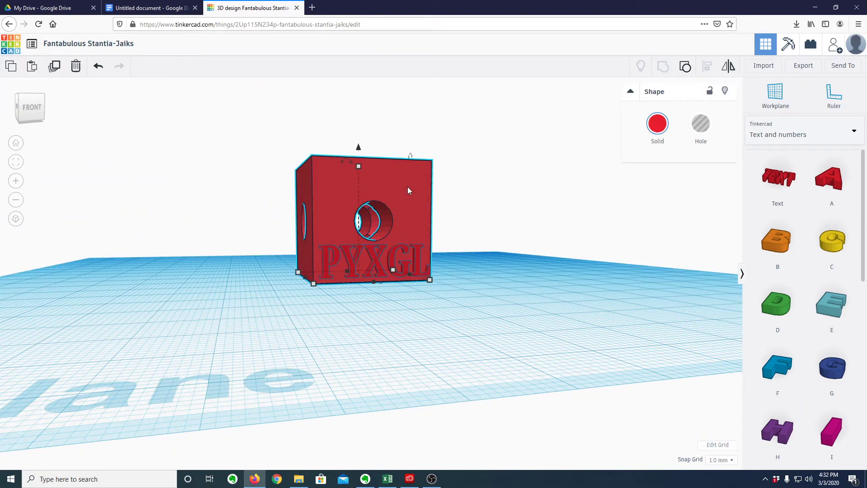
pyautogui.press('Escape')
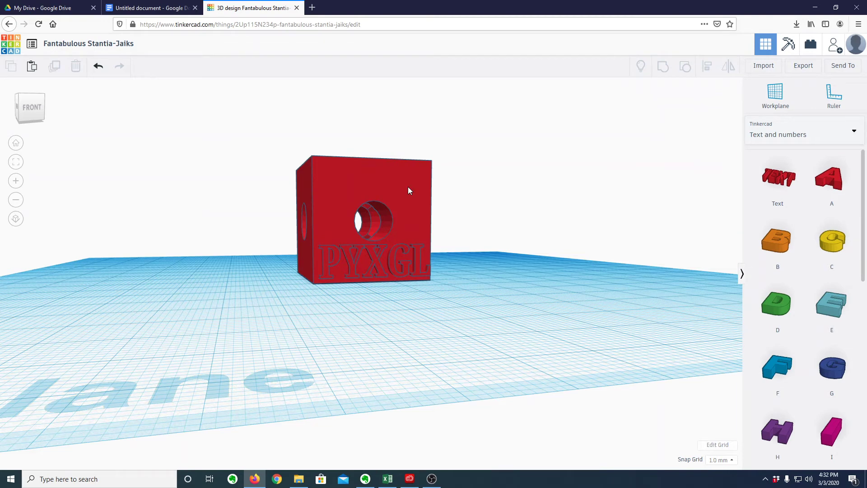
pyautogui.click(408, 191)
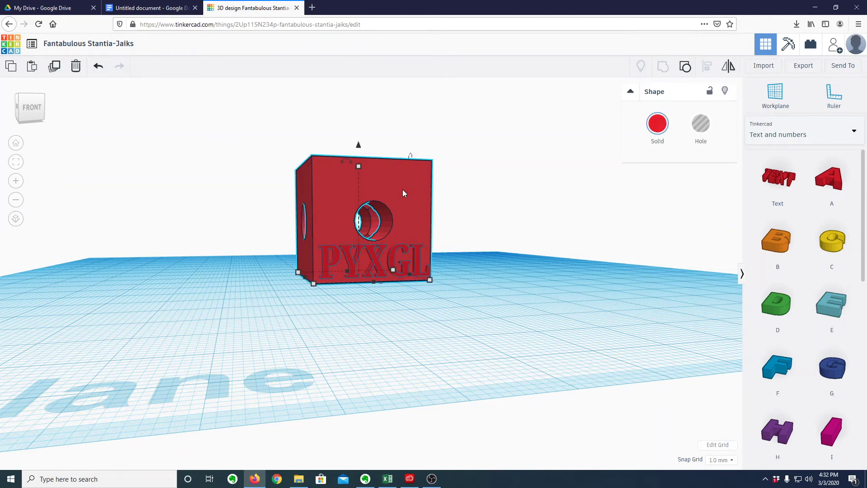
pyautogui.keyDown('shift'); pyautogui.click(381, 254); pyautogui.keyUp('shift')
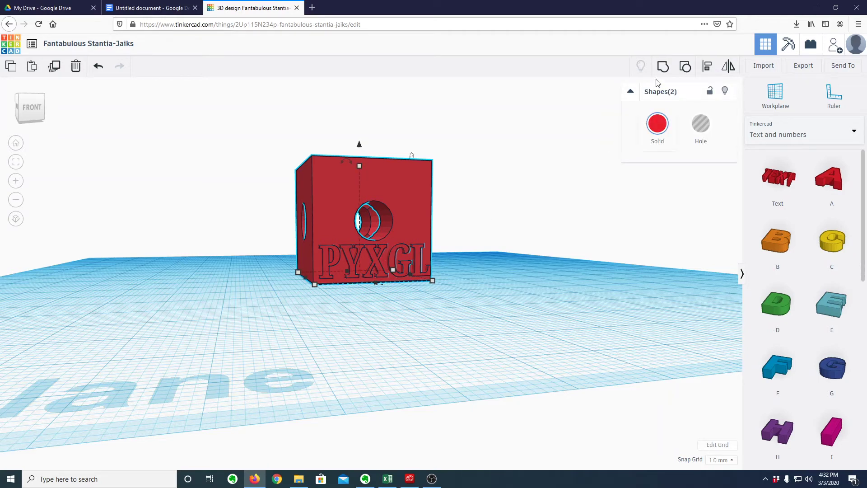
pyautogui.click(663, 68)
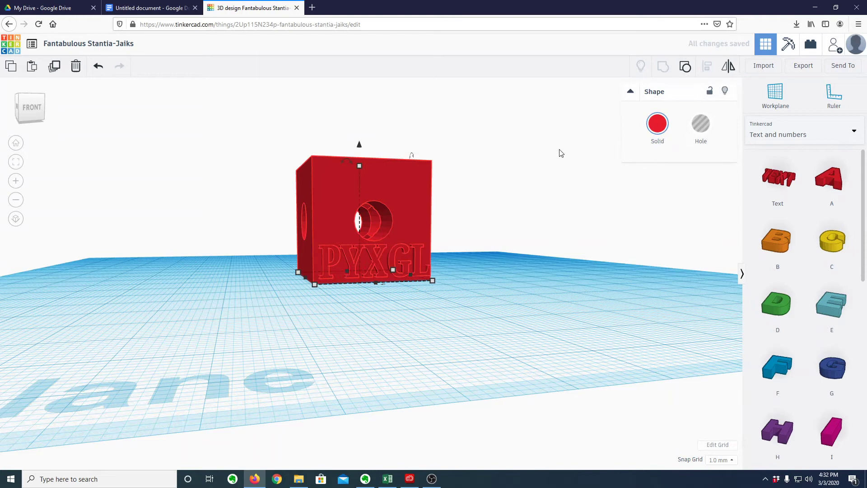
pyautogui.click(532, 186)
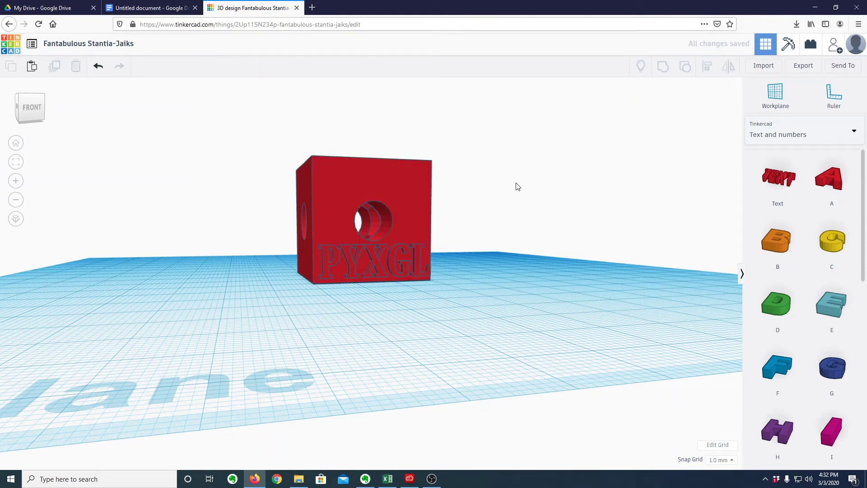
# Choose the Characters collection from the shape category dropdown in the right panel
pyautogui.moveTo(517, 186); pyautogui.dragTo(503, 215, button='right')
pyautogui.click(854, 134)
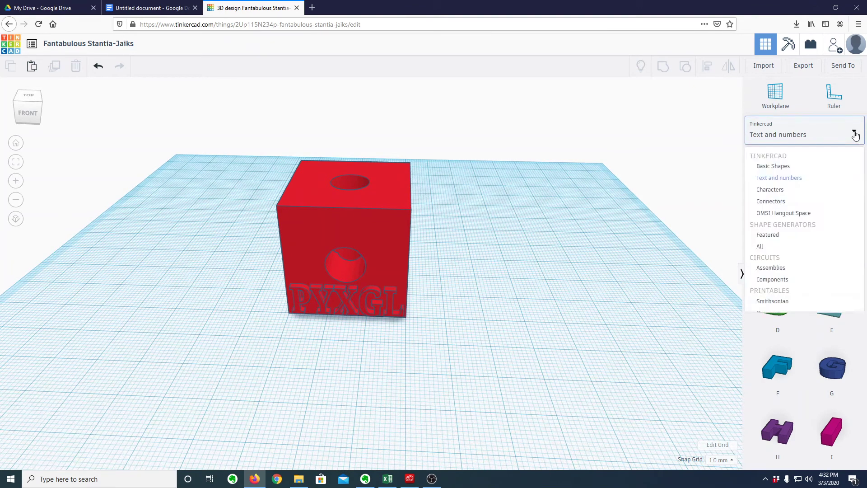
pyautogui.click(776, 190)
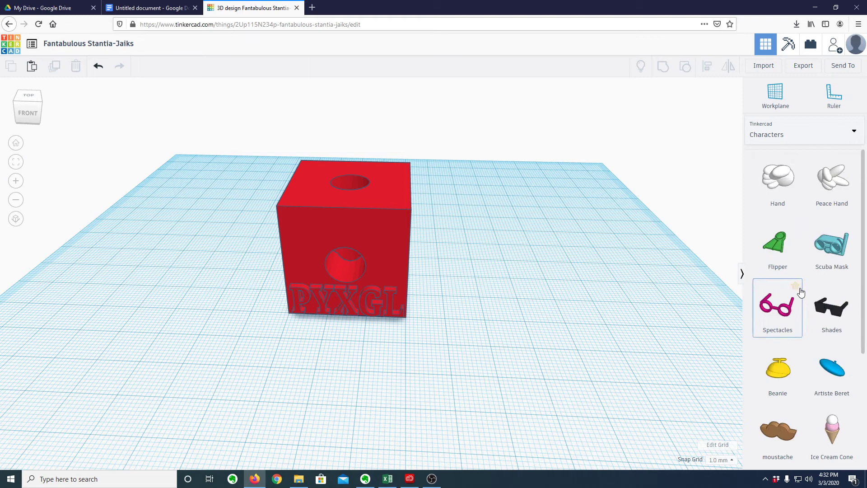
pyautogui.rightClick(813, 324)
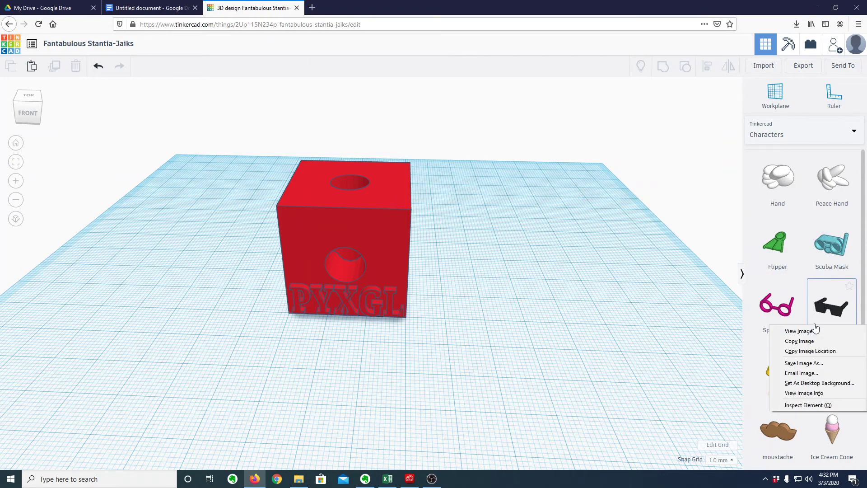
pyautogui.click(701, 228)
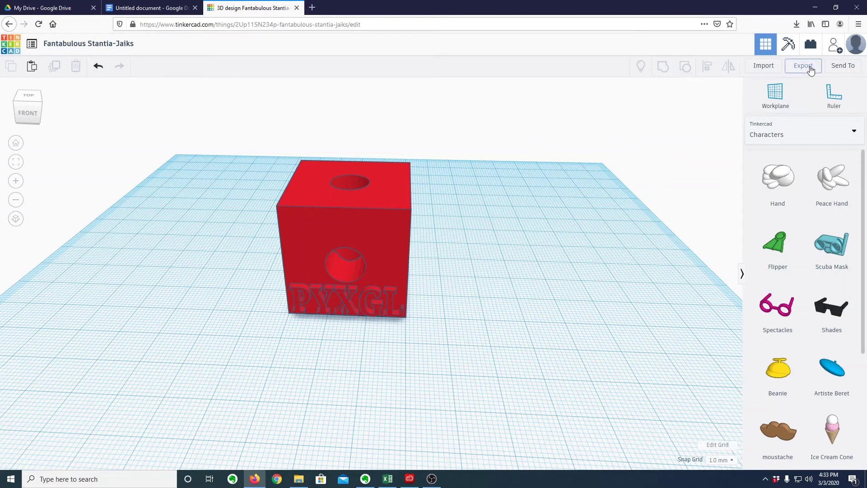
# Export the design as the STL file 'Fantabulous Stantia-Jaiks.stl' and check it in the browser's downloads
pyautogui.click(804, 67)
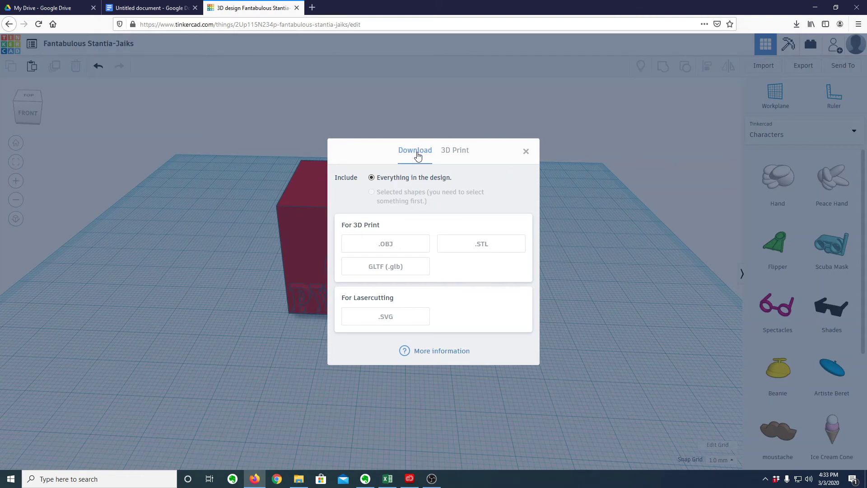
pyautogui.click(481, 244)
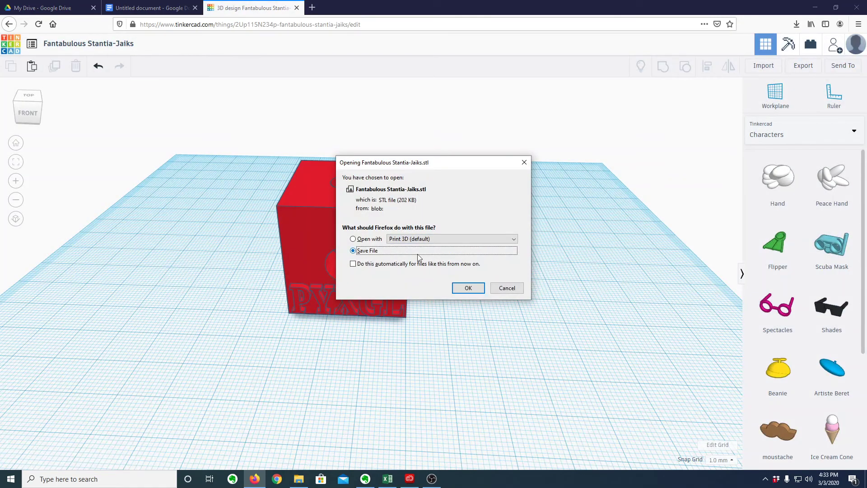
pyautogui.click(467, 291)
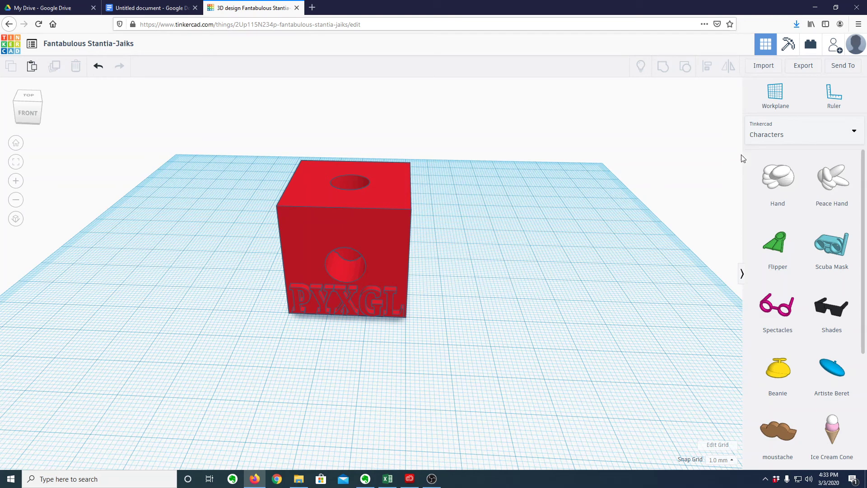
pyautogui.click(798, 23)
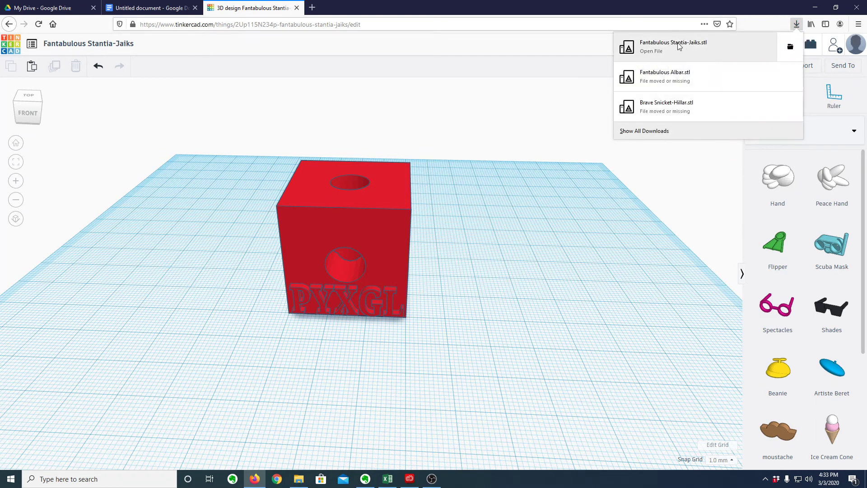
pyautogui.moveTo(675, 43); pyautogui.dragTo(61, 264)
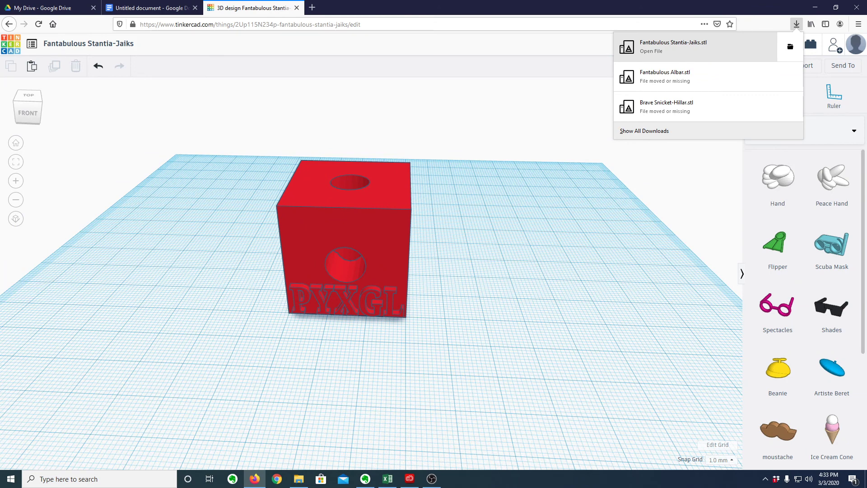